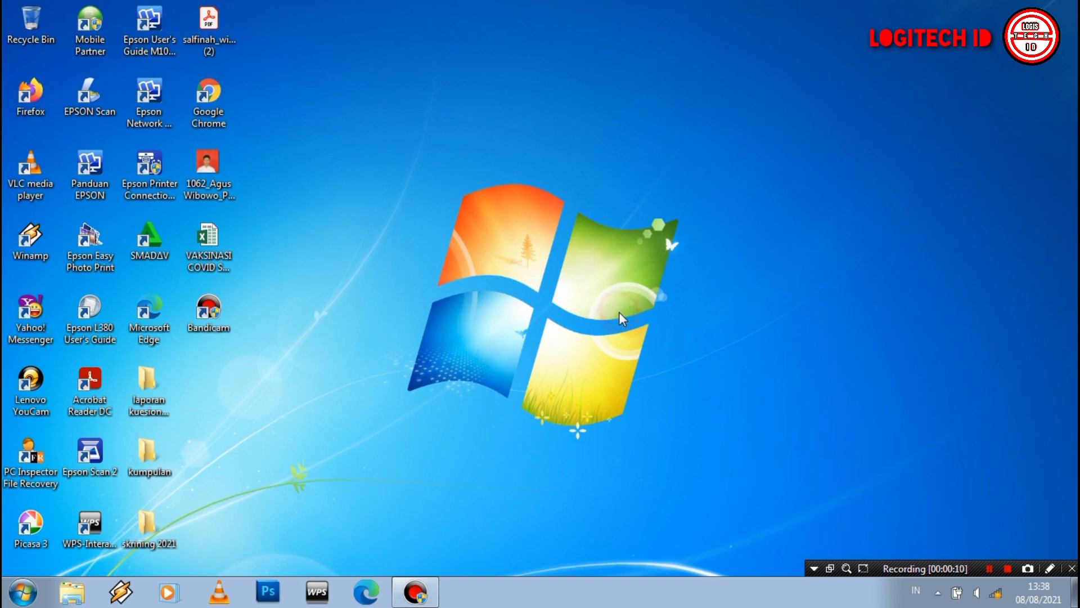
Check the CPU and memory performance in Windows Task Manager and close it.
key("Down")
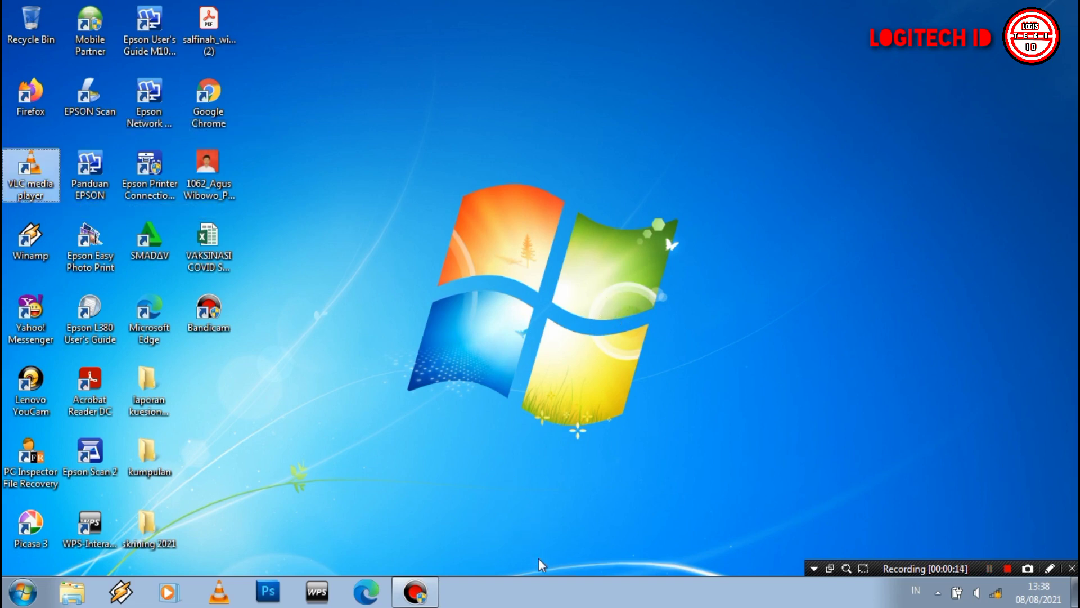
right_click(534, 596)
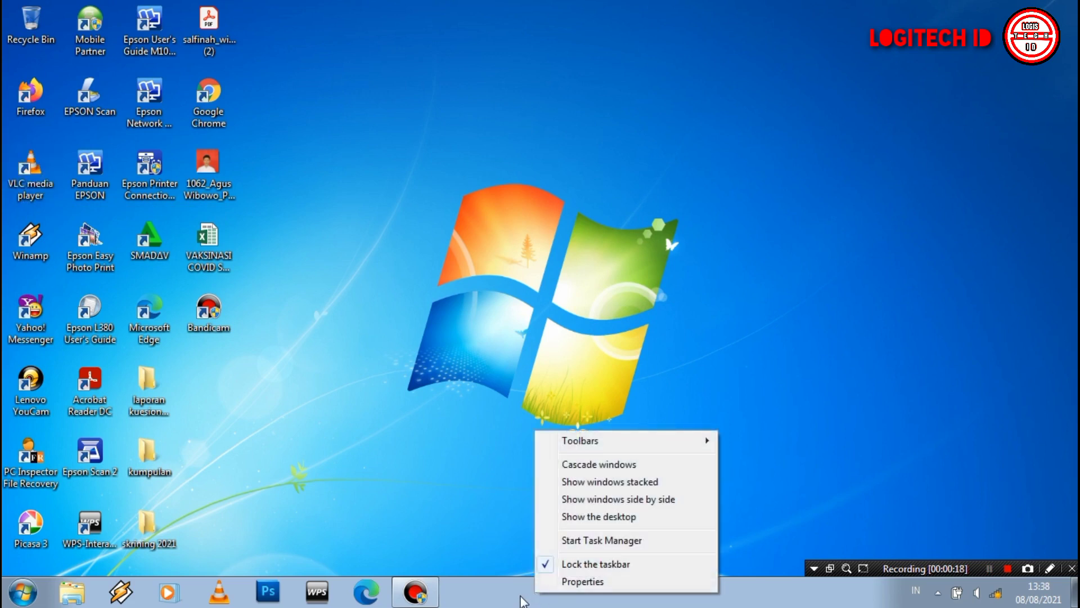
left_click(564, 543)
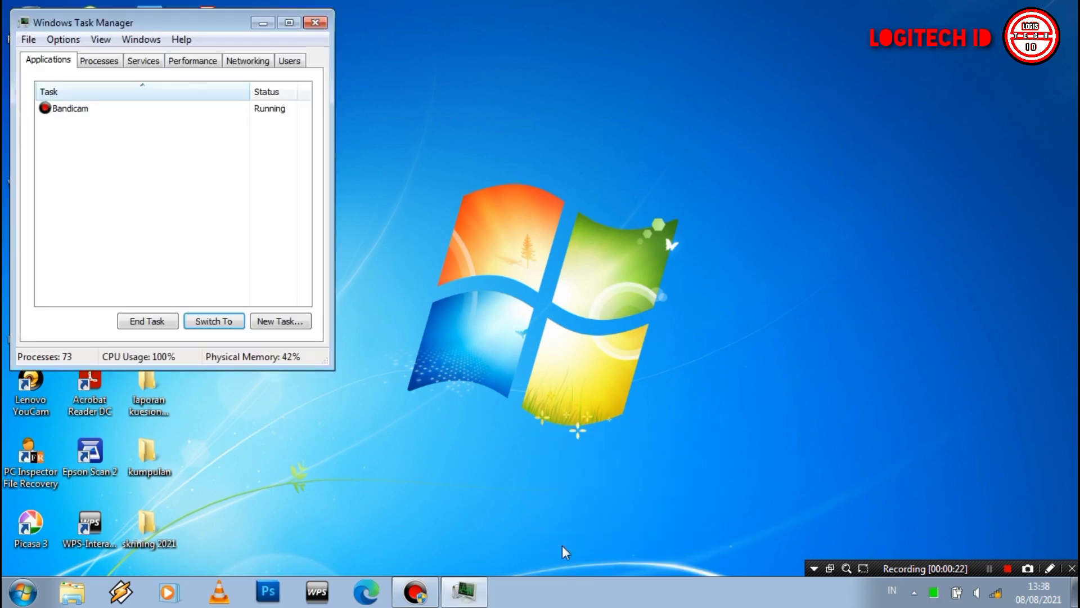
left_click(207, 64)
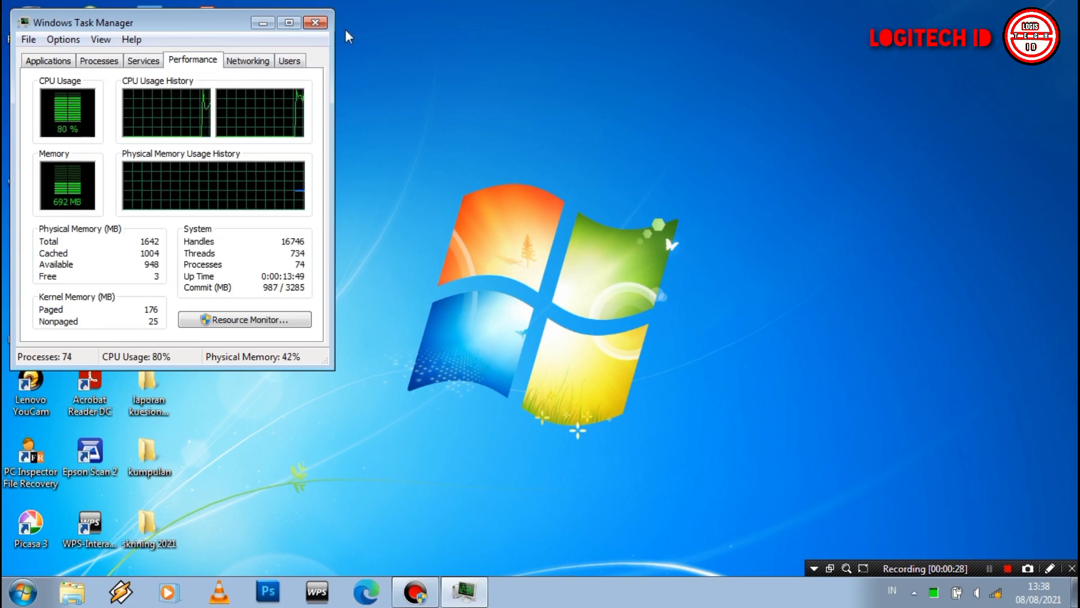
left_click(315, 22)
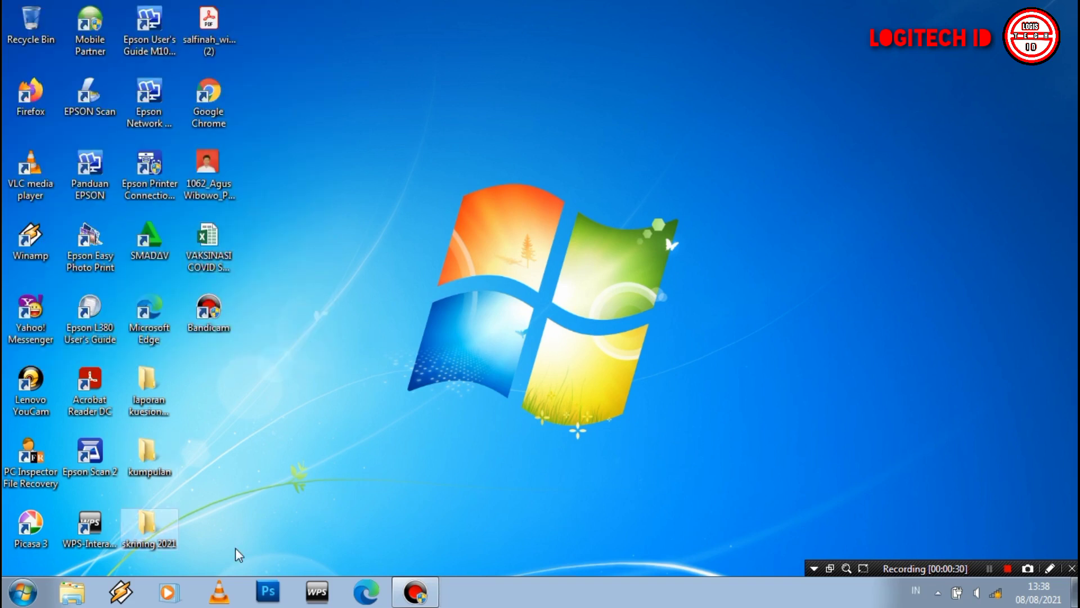
Search the installed programs for SYSTEM CONFIGURATION and open the System Configuration utility.
left_click(22, 592)
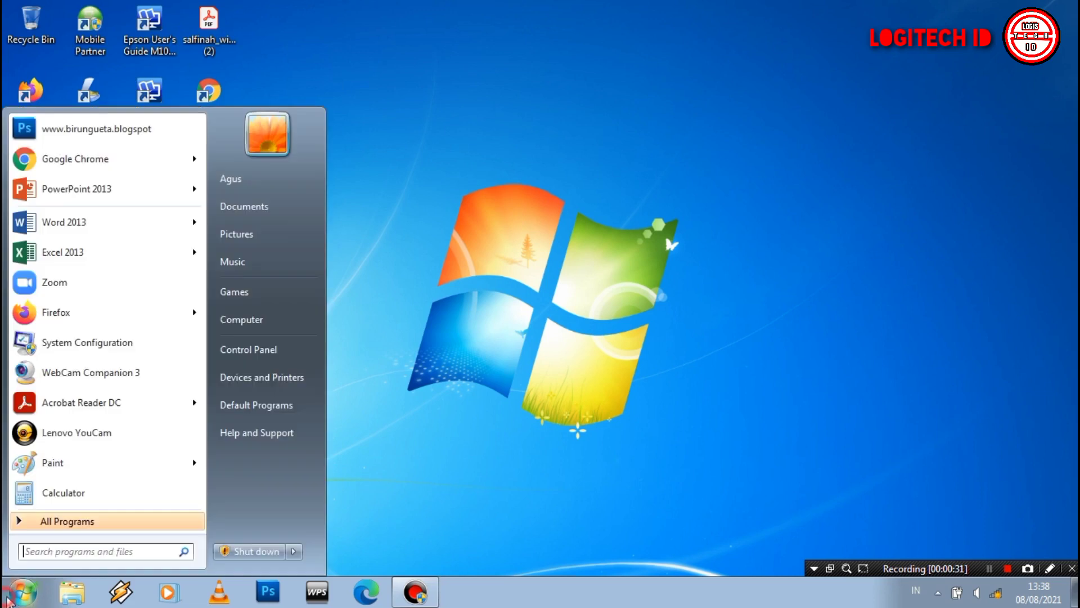
left_click(76, 551)
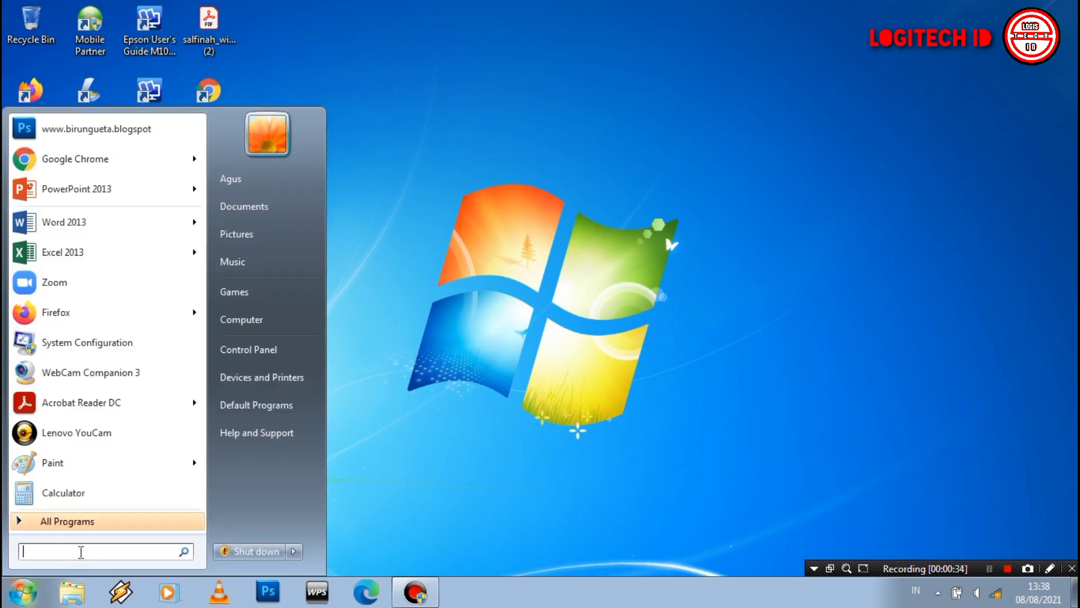
type("s")
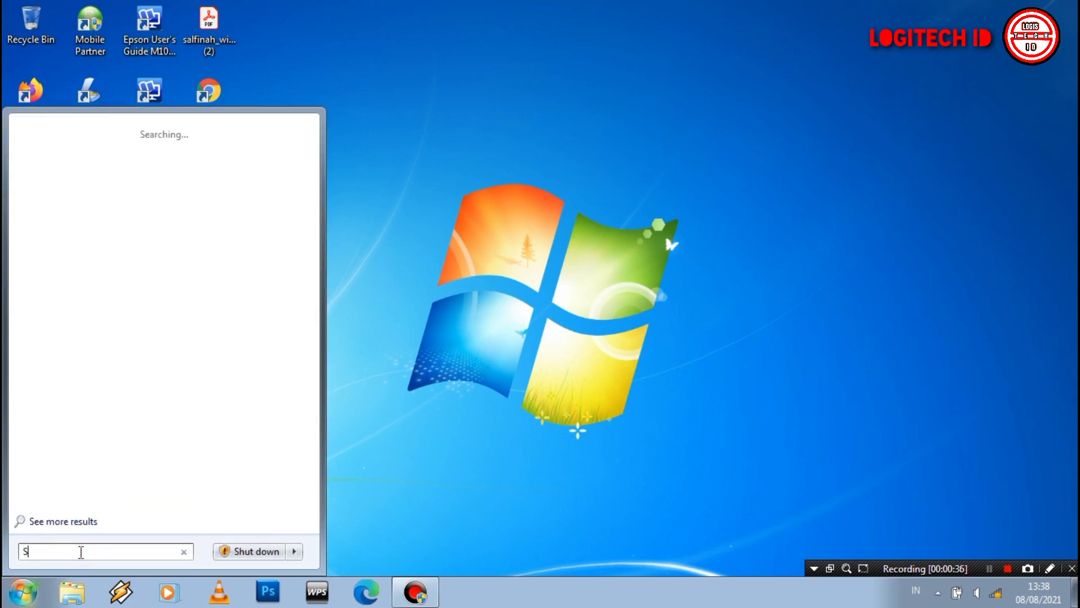
type("YSTEM CONFIGURATION")
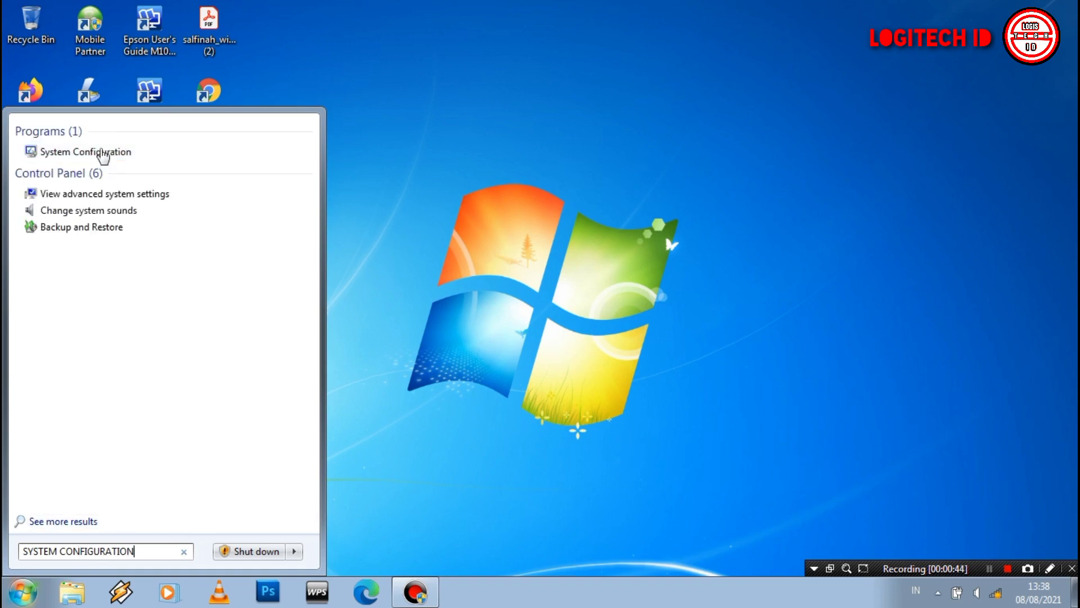
left_click(92, 154)
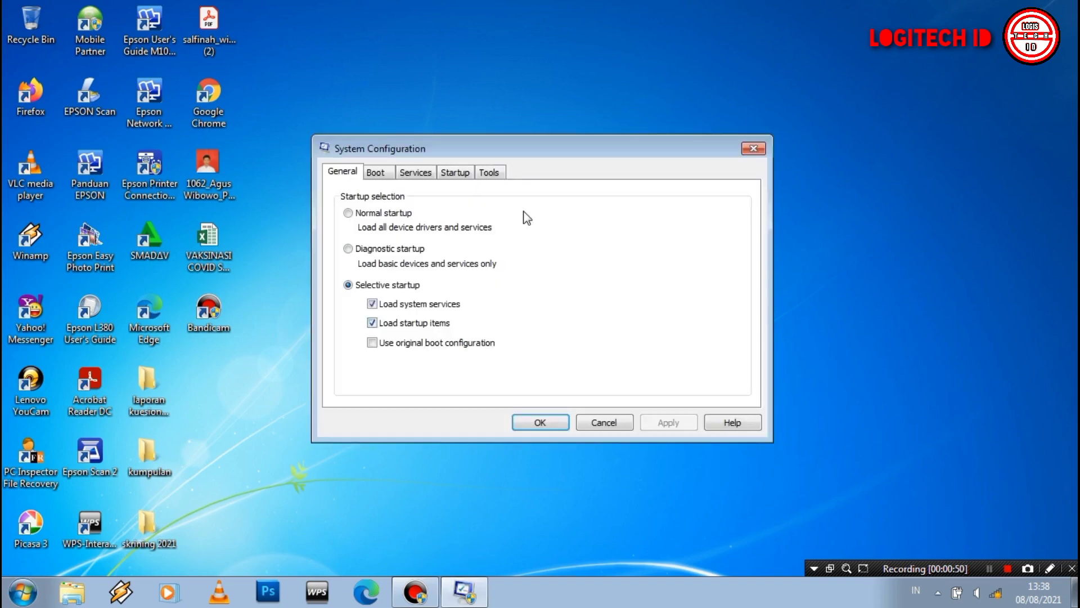
Disable all startup items in System Configuration and apply the change, repeating it for the entries at the end of the list.
left_click(455, 173)
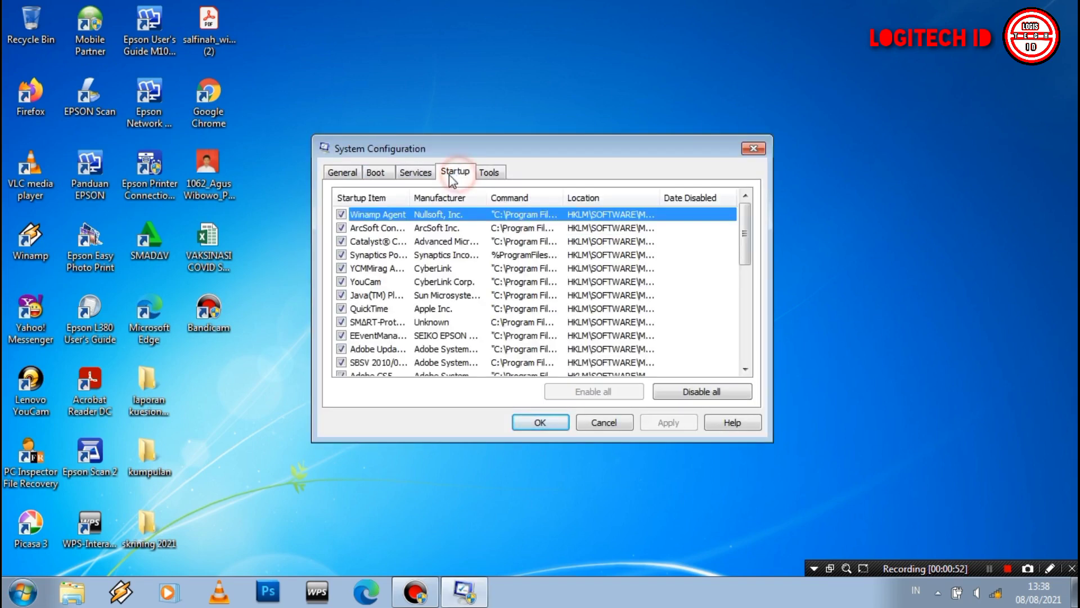
left_click(715, 391)
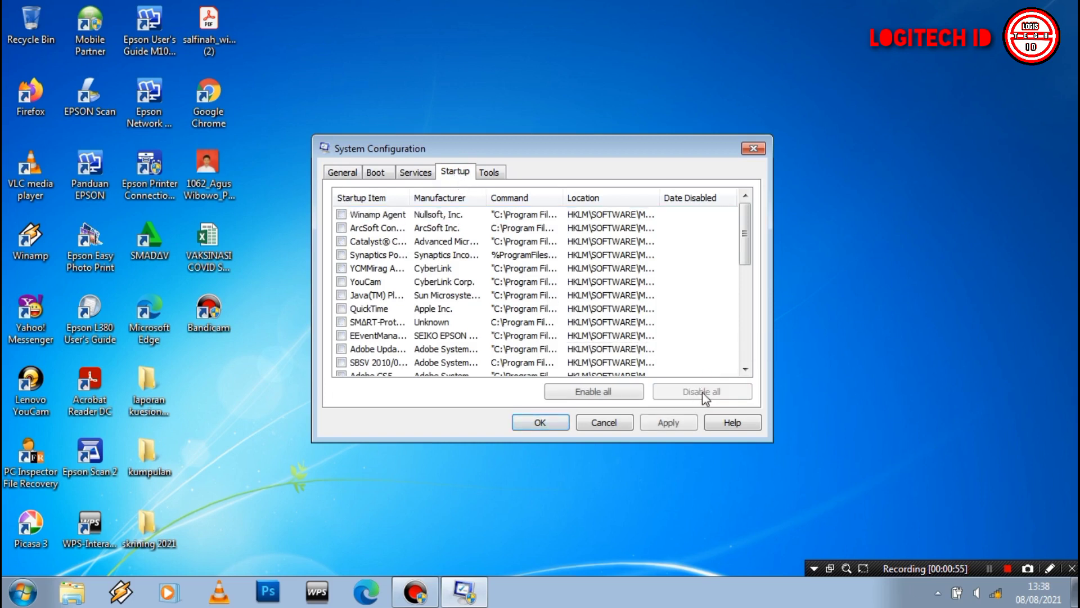
left_click(685, 423)
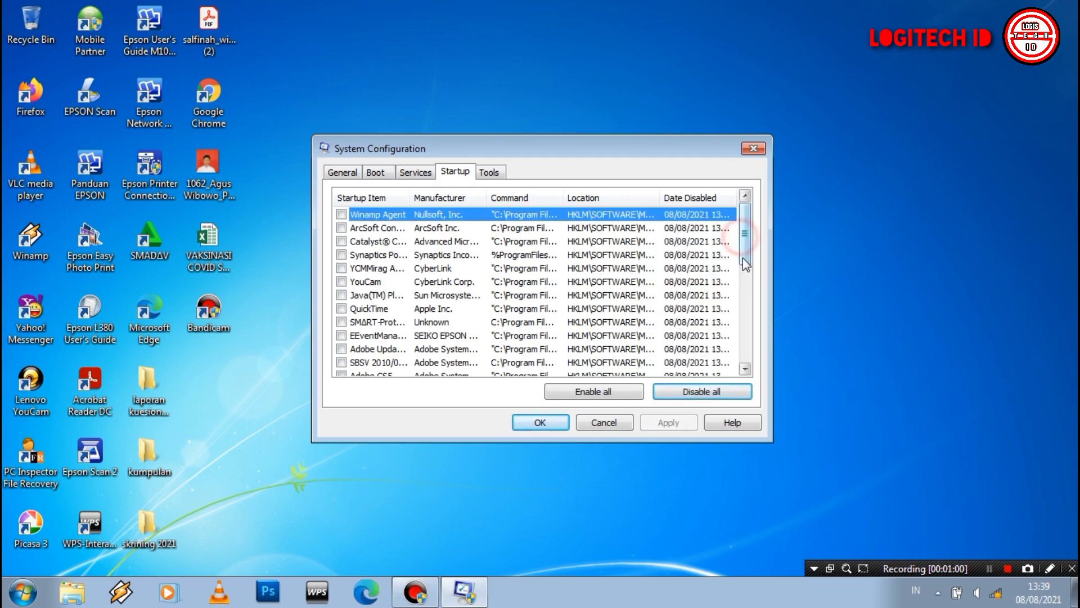
left_click_drag(743, 257, 749, 360)
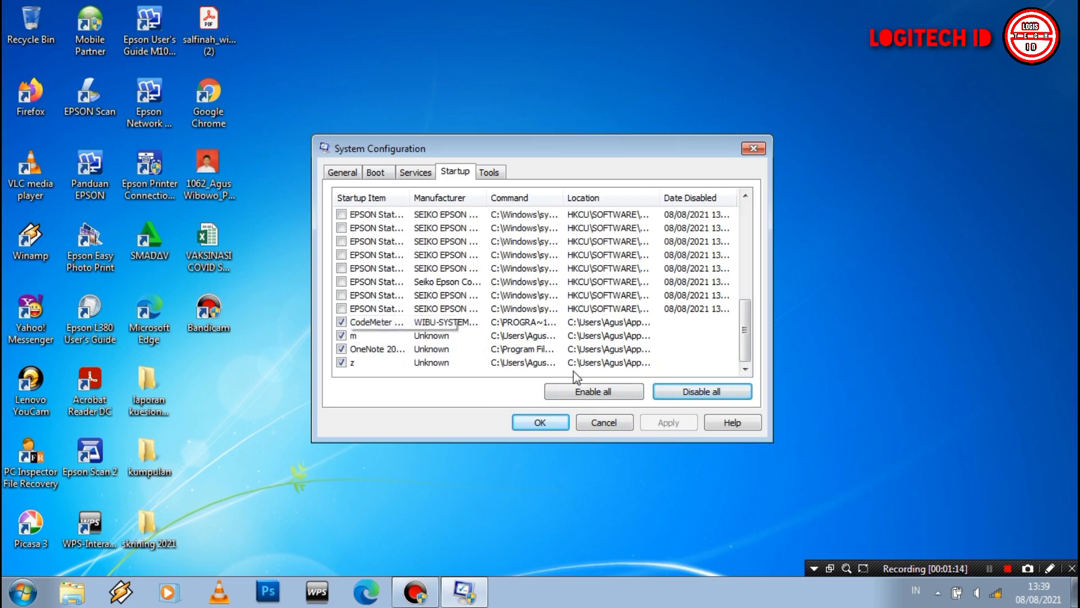
left_click(700, 394)
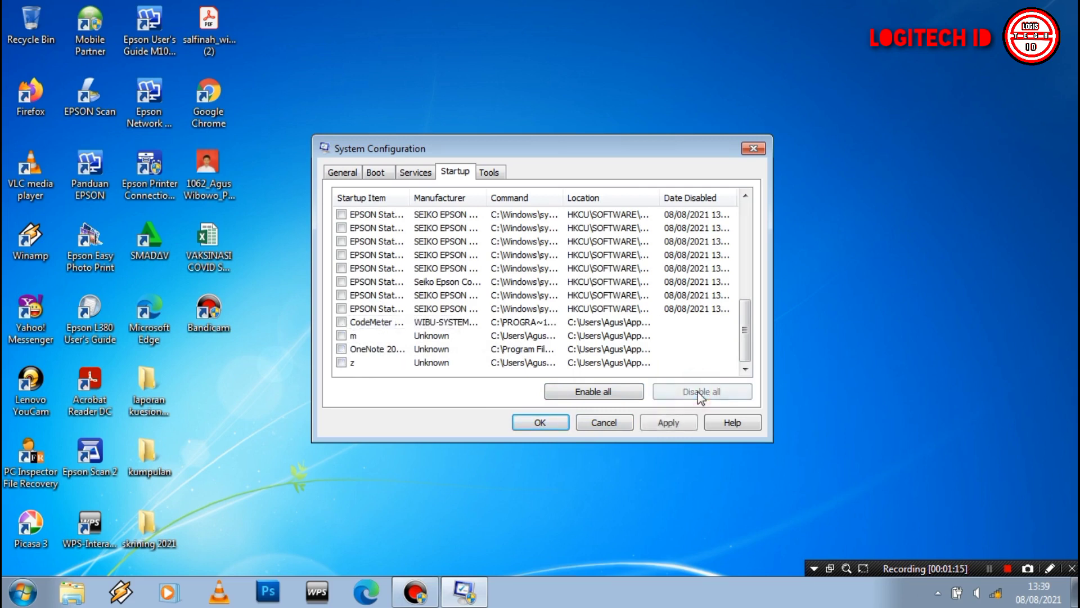
left_click(688, 423)
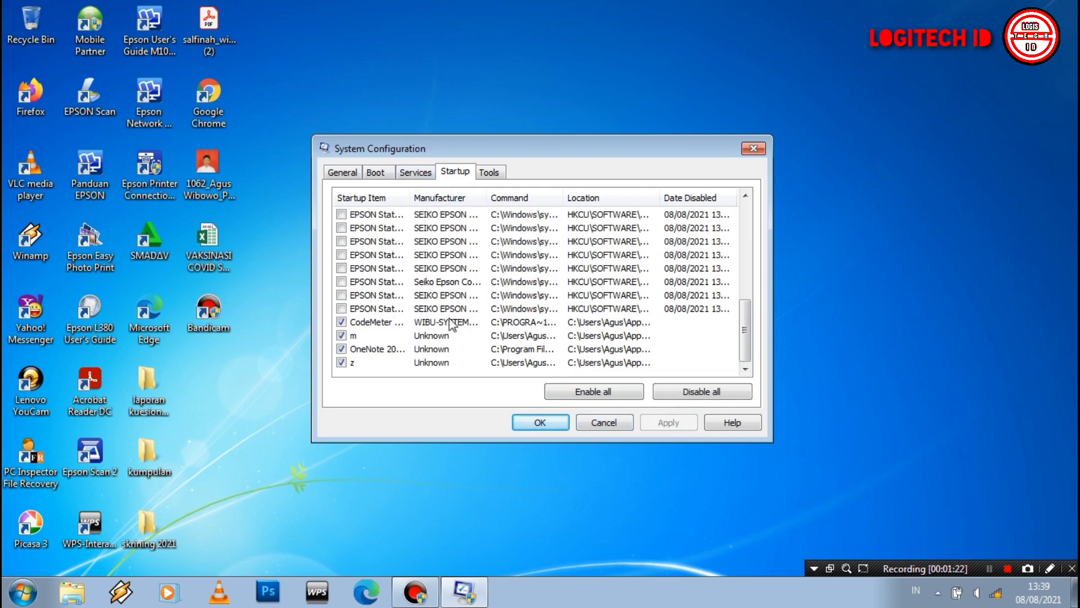
Hide all Microsoft services, disable all the remaining services and apply the change.
left_click(422, 173)
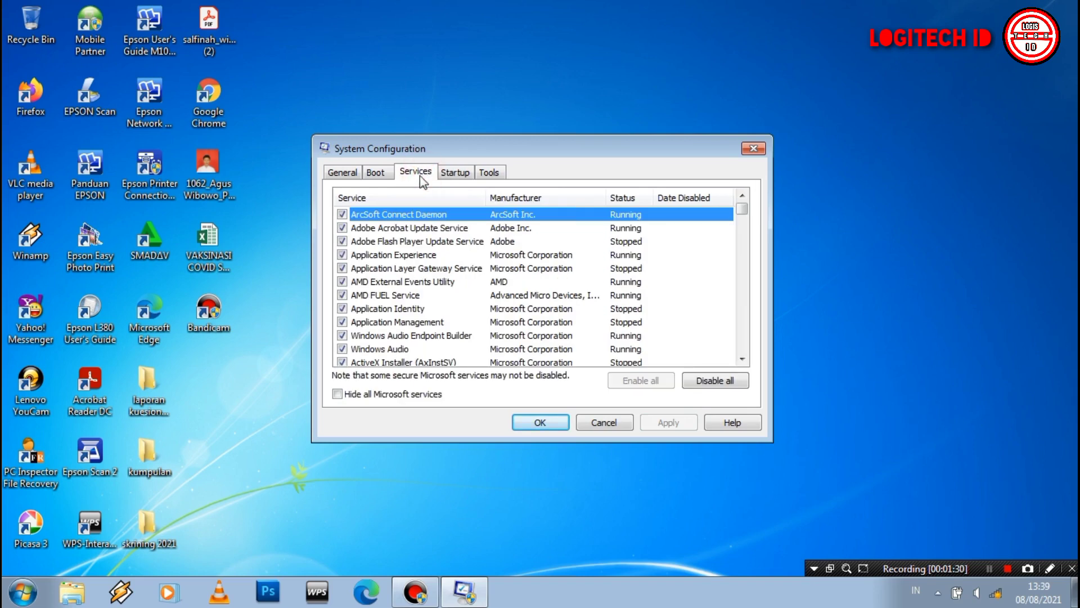
left_click(339, 394)
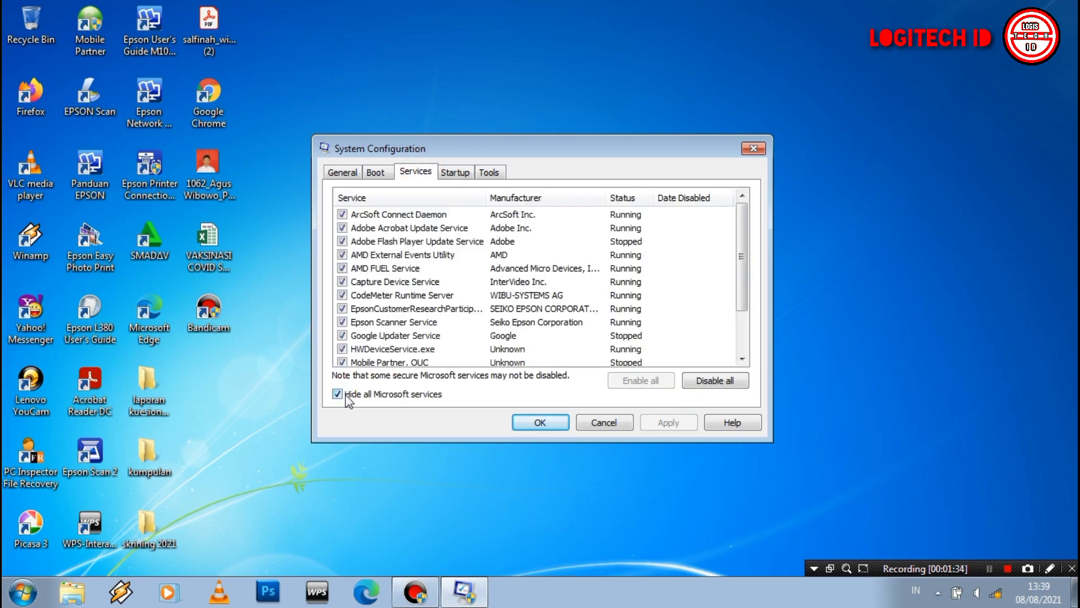
left_click(713, 382)
left_click(678, 422)
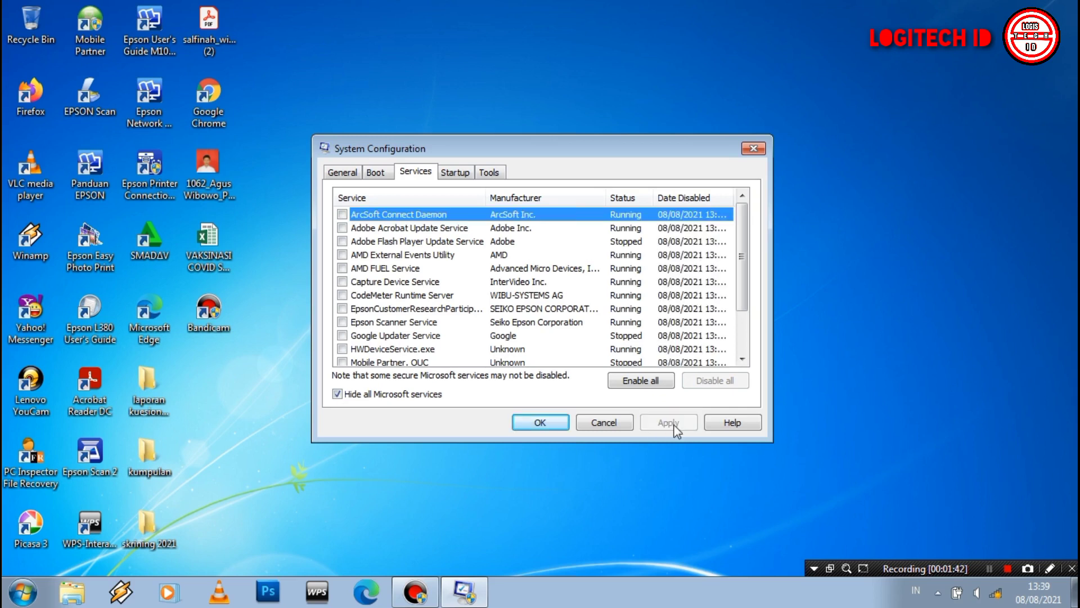
Enable the number of processors in the advanced boot options and set it to 2.
left_click(375, 175)
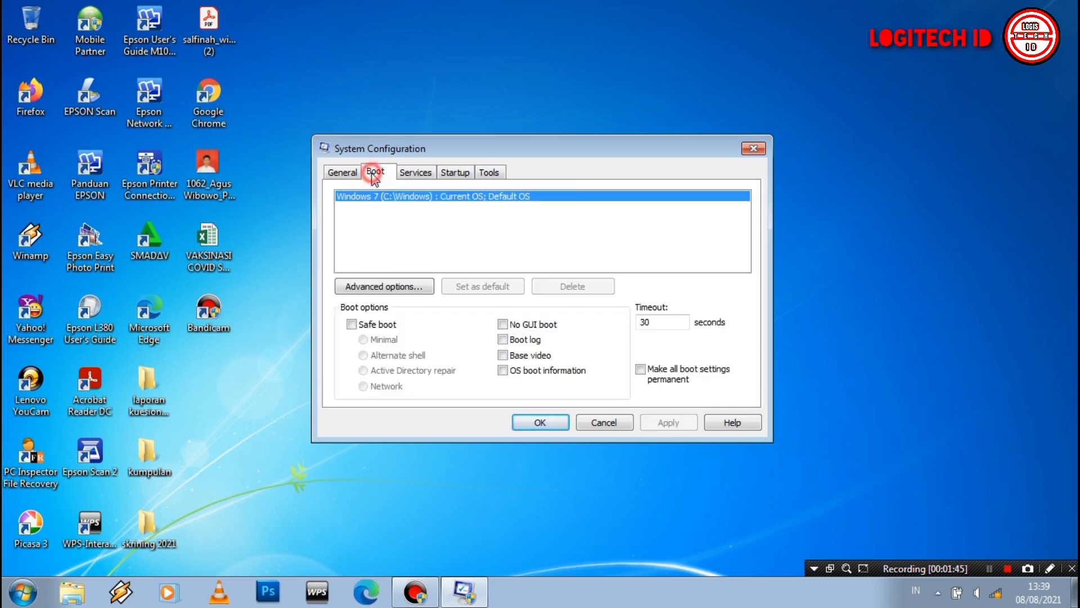
left_click(384, 286)
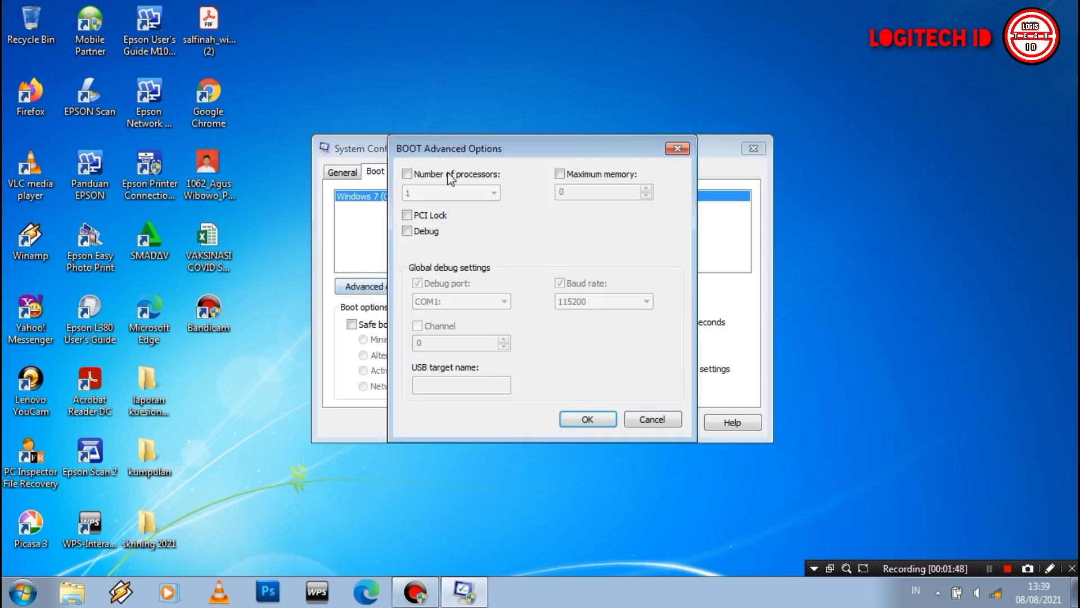
left_click(431, 179)
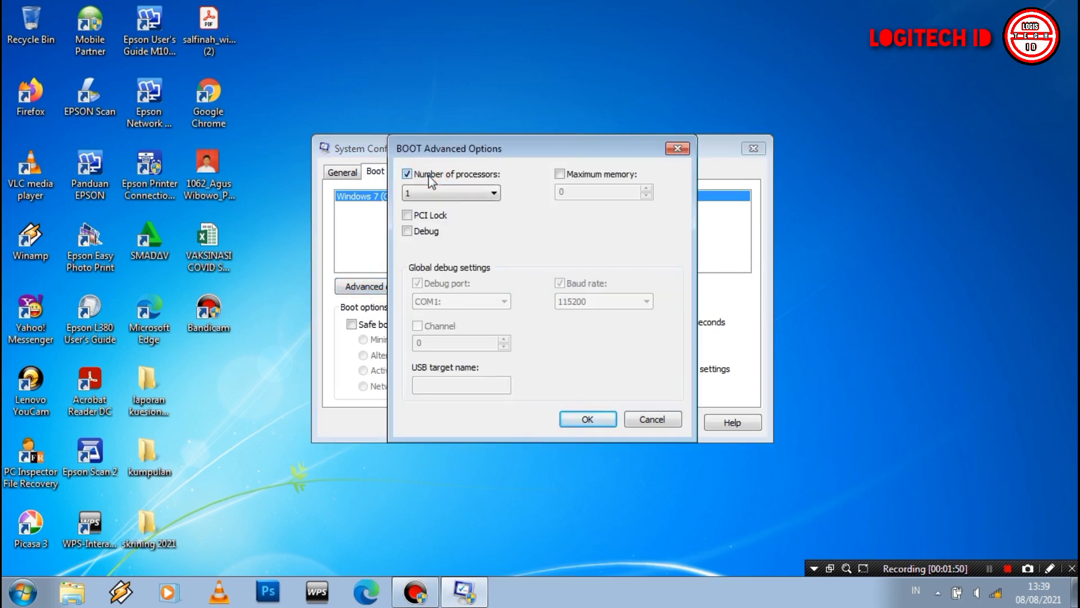
left_click(452, 194)
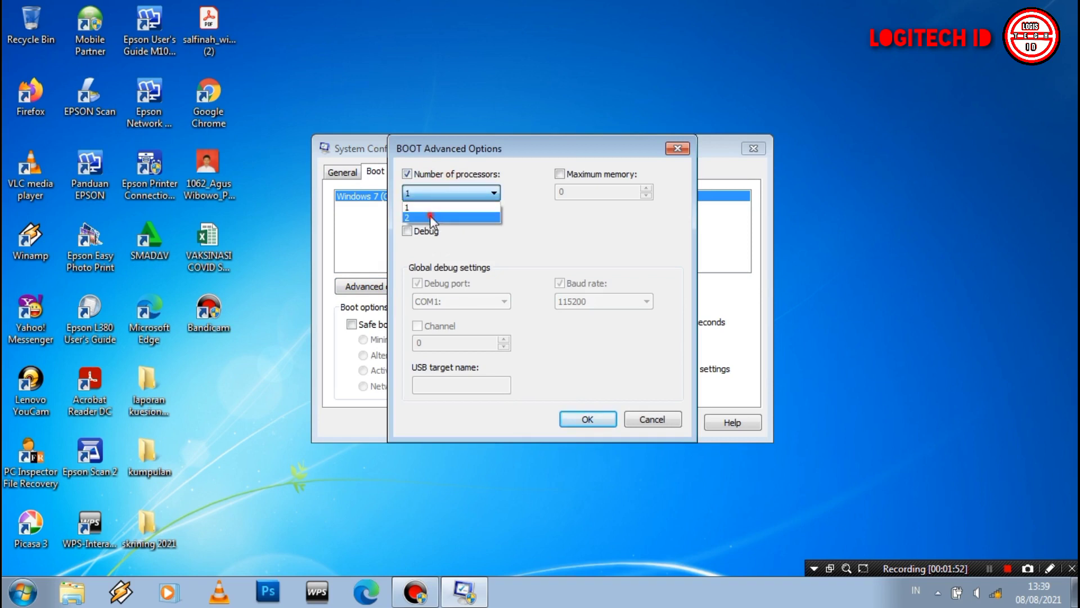
left_click(431, 217)
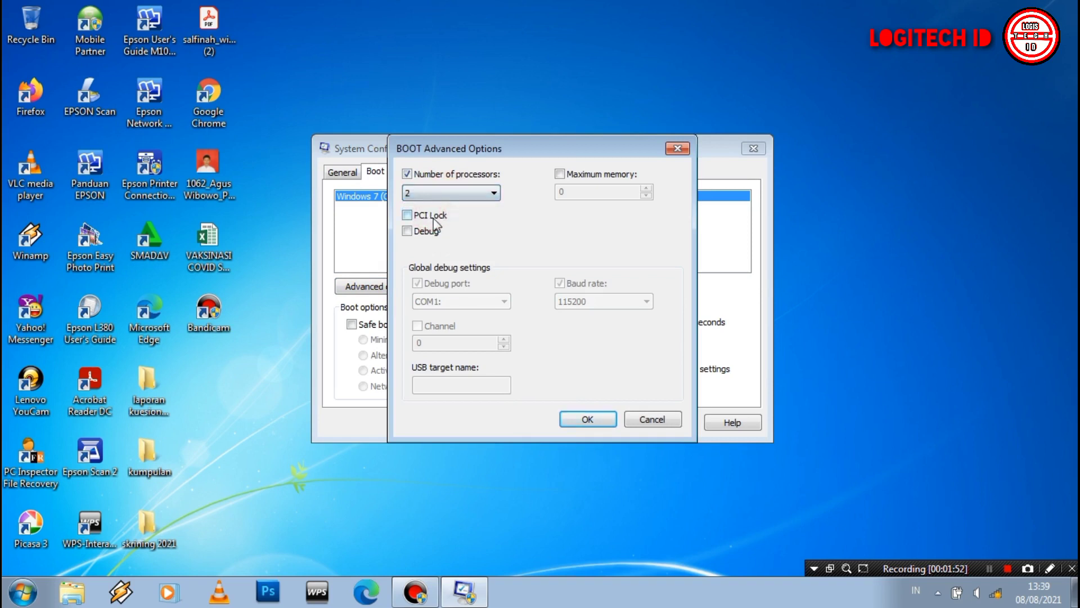
left_click(588, 420)
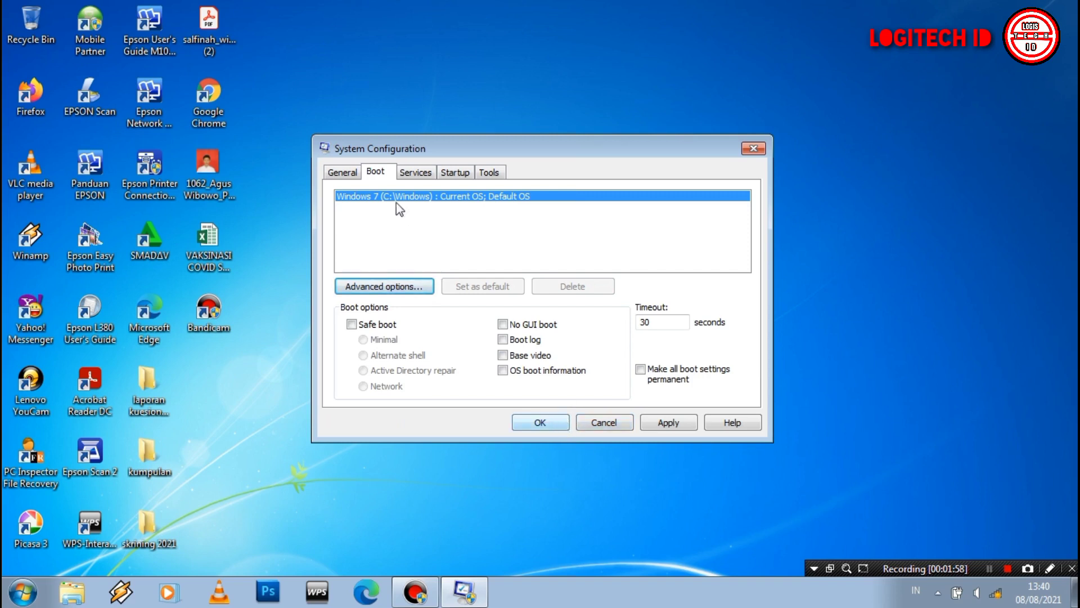
left_click(386, 286)
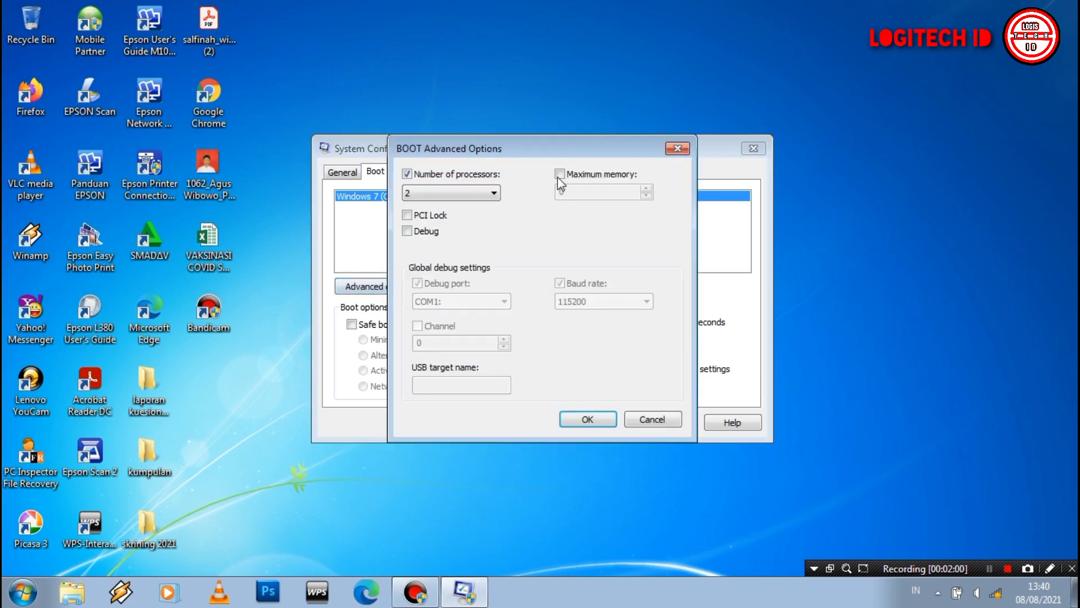
left_click(559, 175)
left_click(560, 175)
left_click(591, 422)
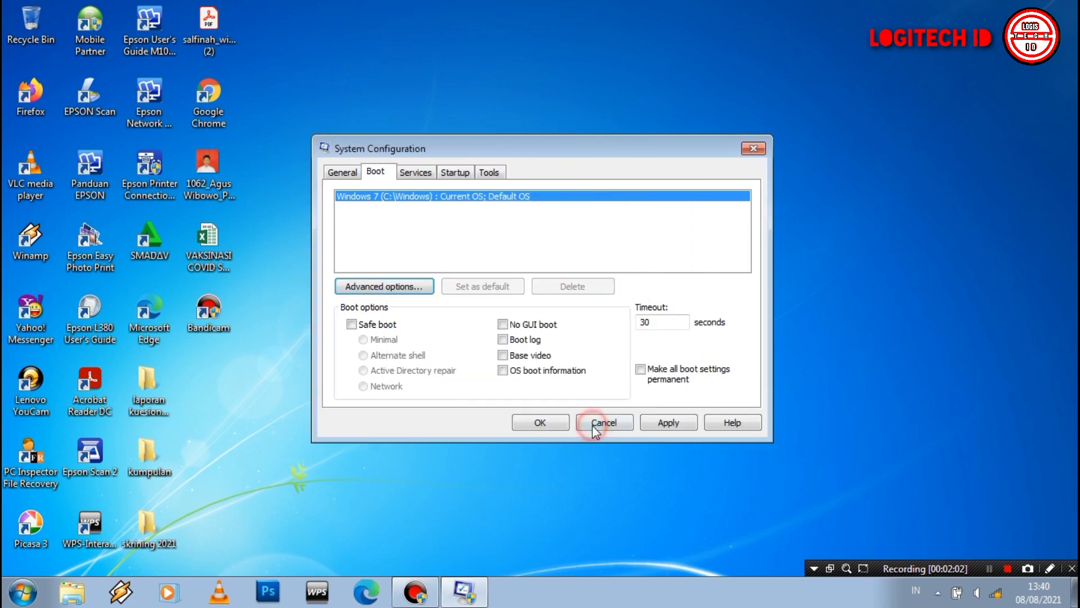
Confirm the system configuration changes and exit without restarting the computer.
left_click(556, 424)
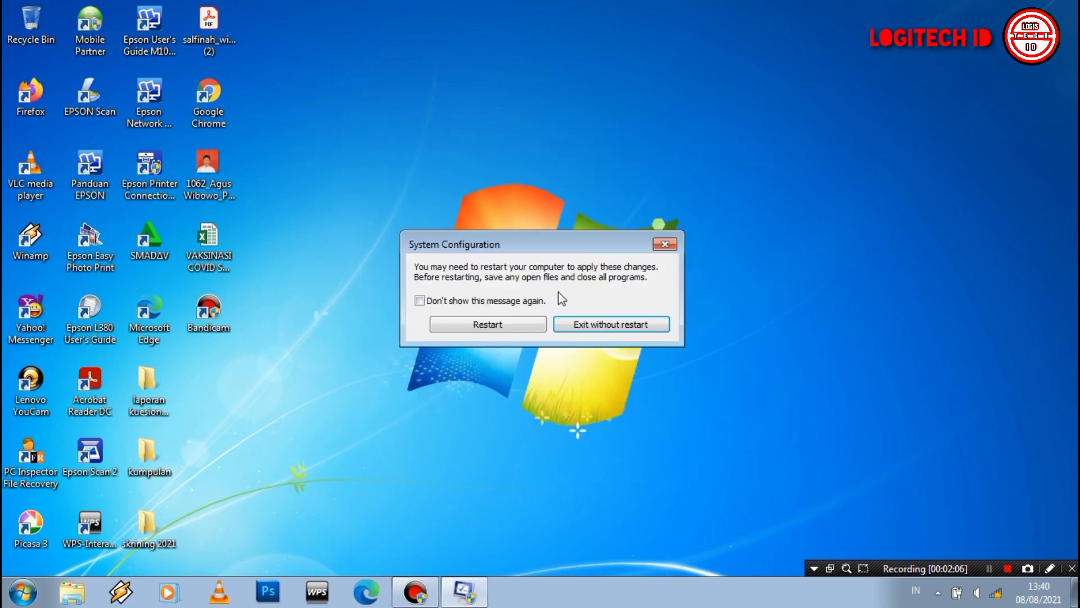
left_click(597, 324)
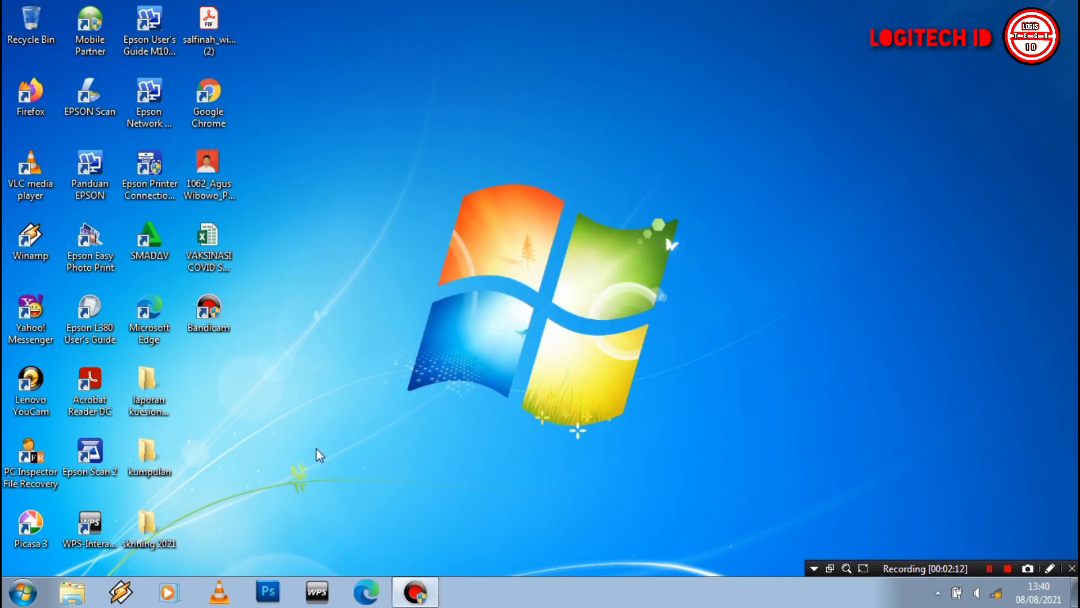
Open the temporary files folder by searching for %TEMP%.
left_click(23, 589)
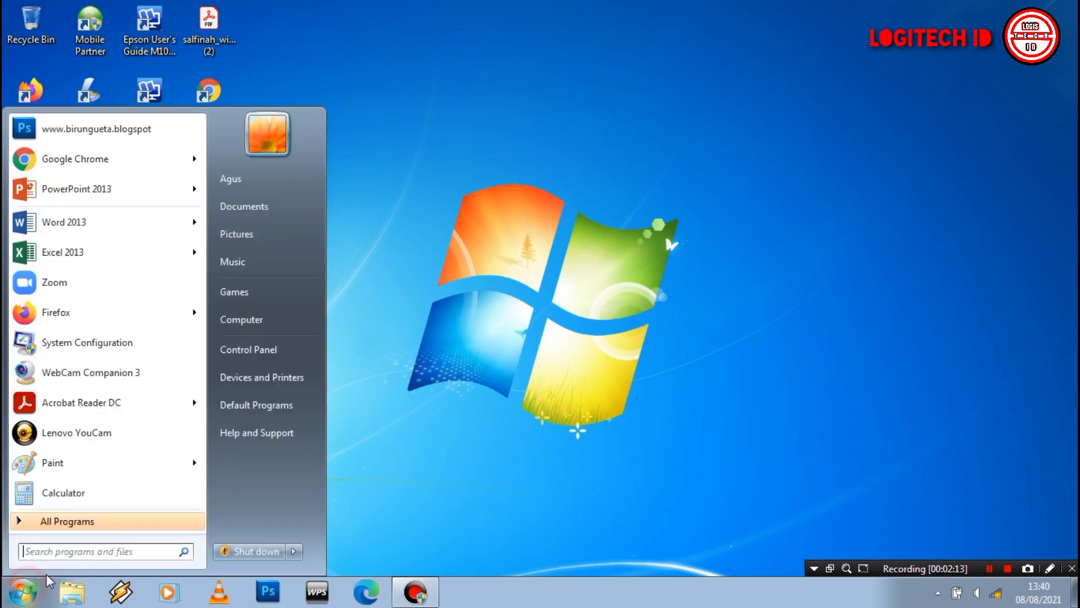
left_click(86, 550)
type("%TEMP%")
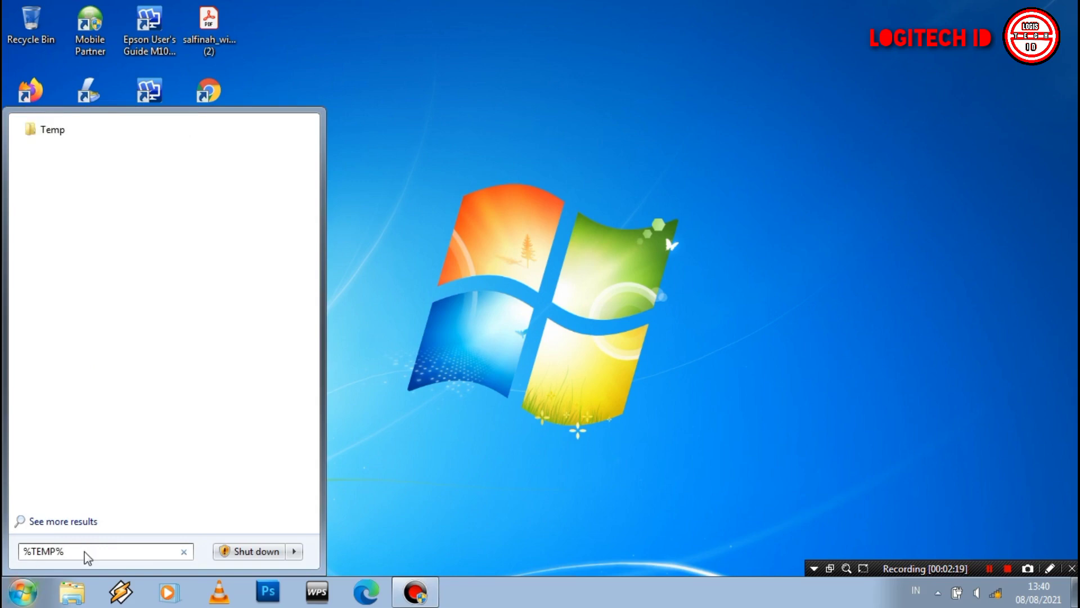
key("Return")
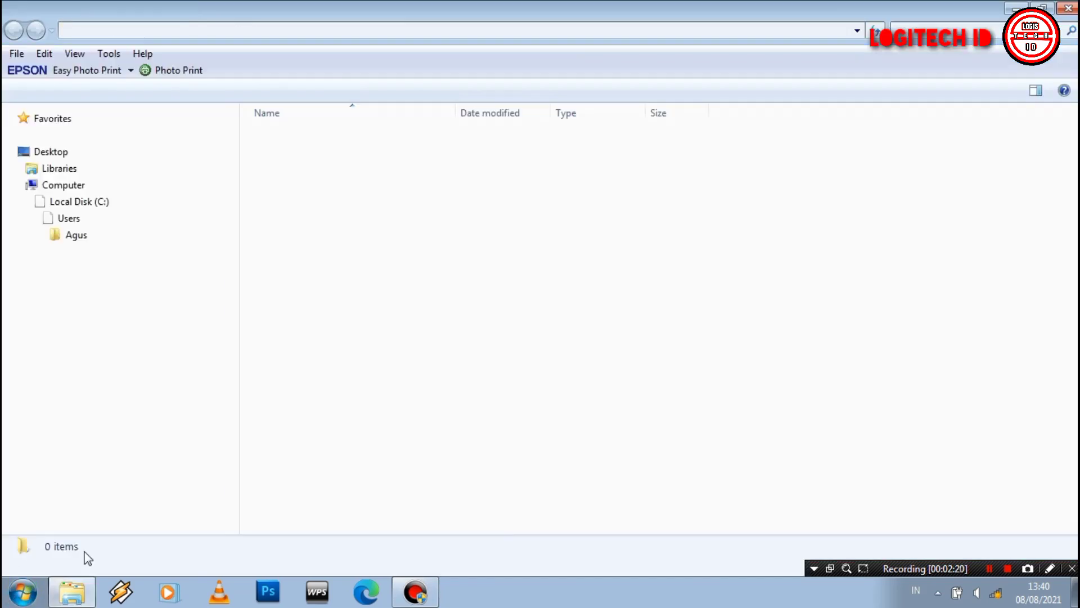
Select all items in the Temp folder and move them to the Recycle Bin.
left_click(297, 319)
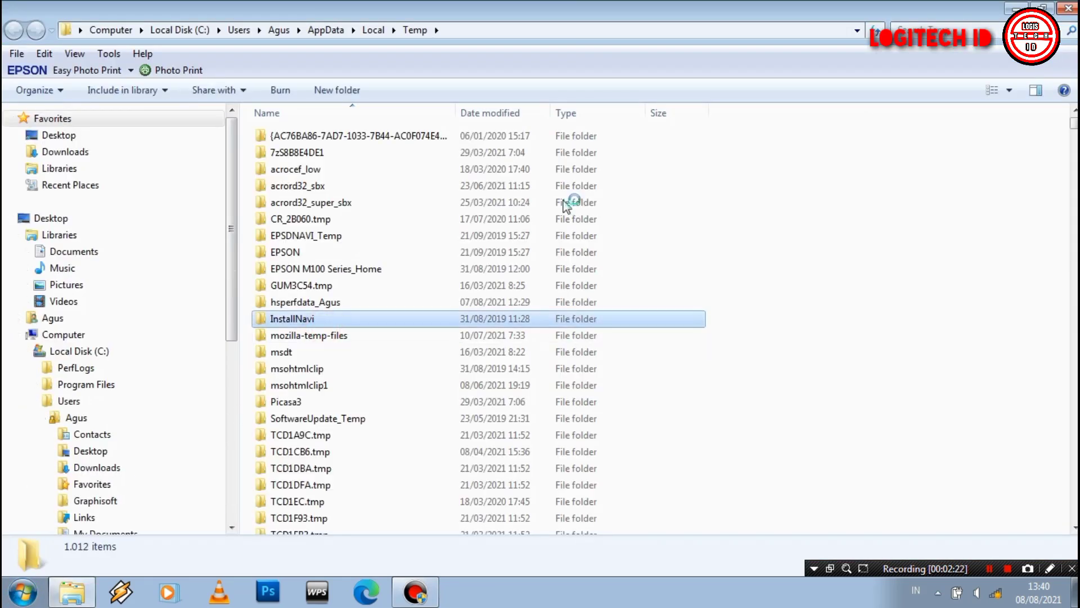
left_click_drag(1075, 120, 1074, 168)
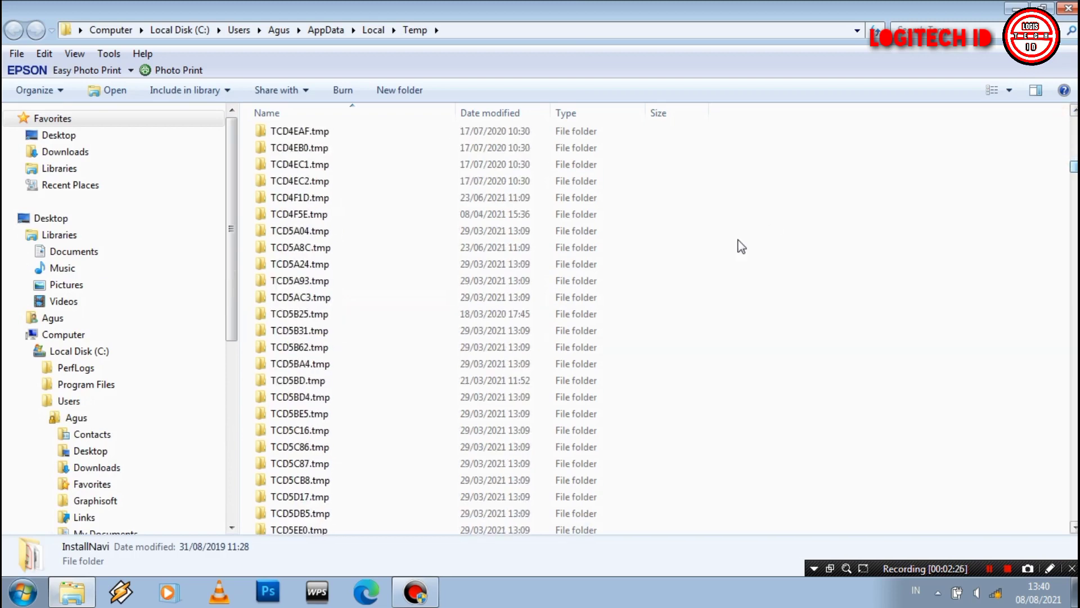
left_click(432, 336)
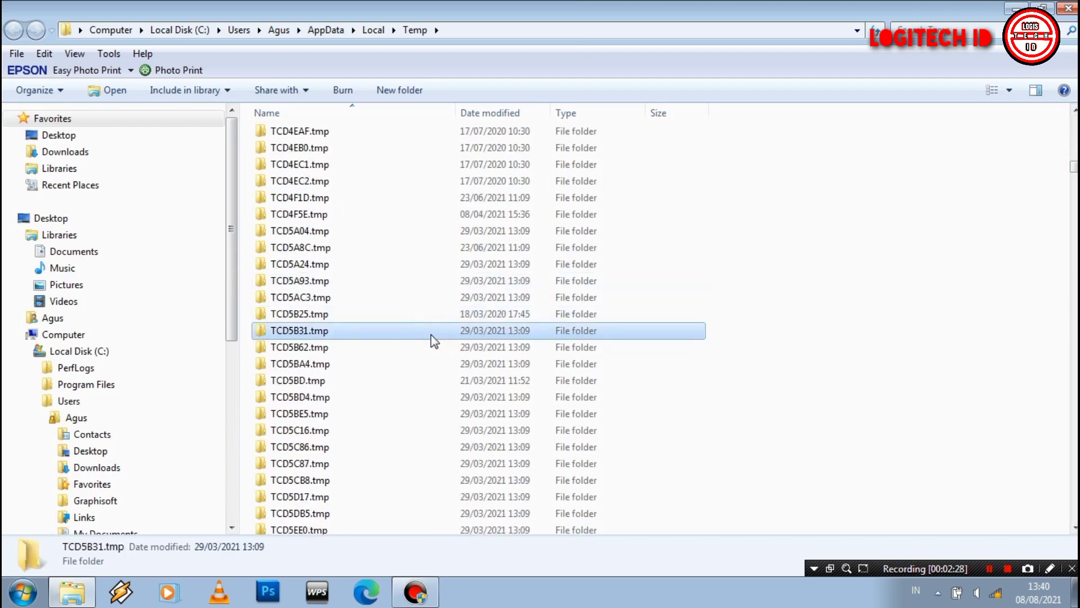
key("ctrl+a")
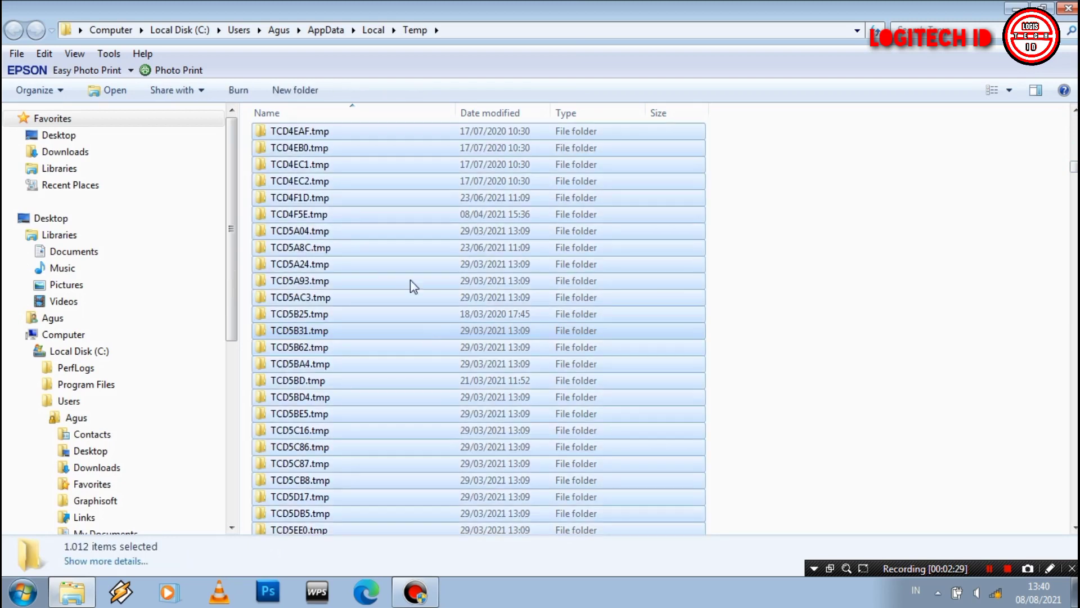
right_click(534, 285)
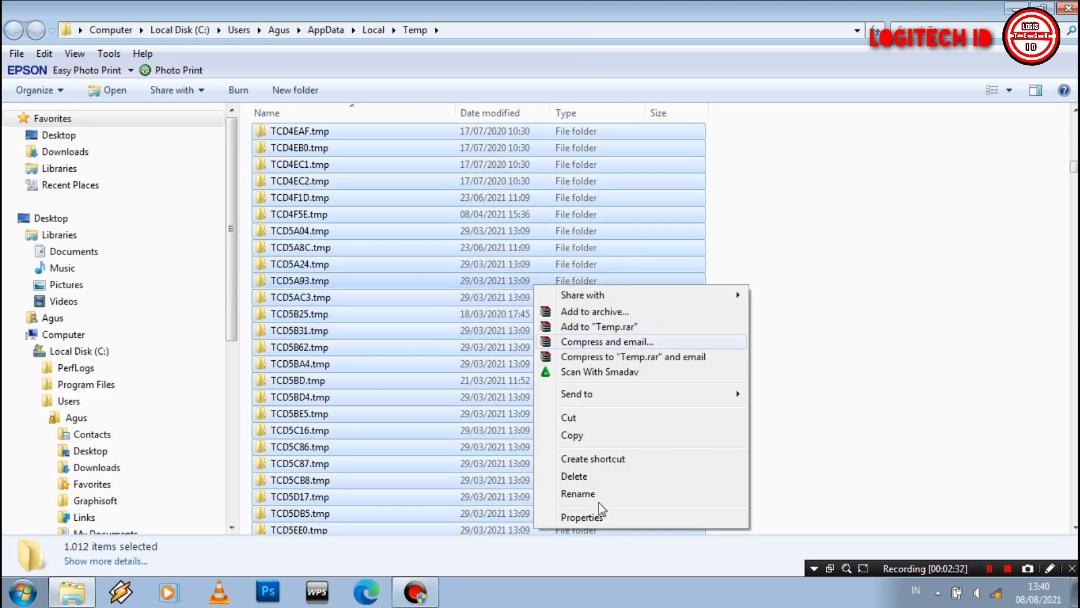
left_click(587, 477)
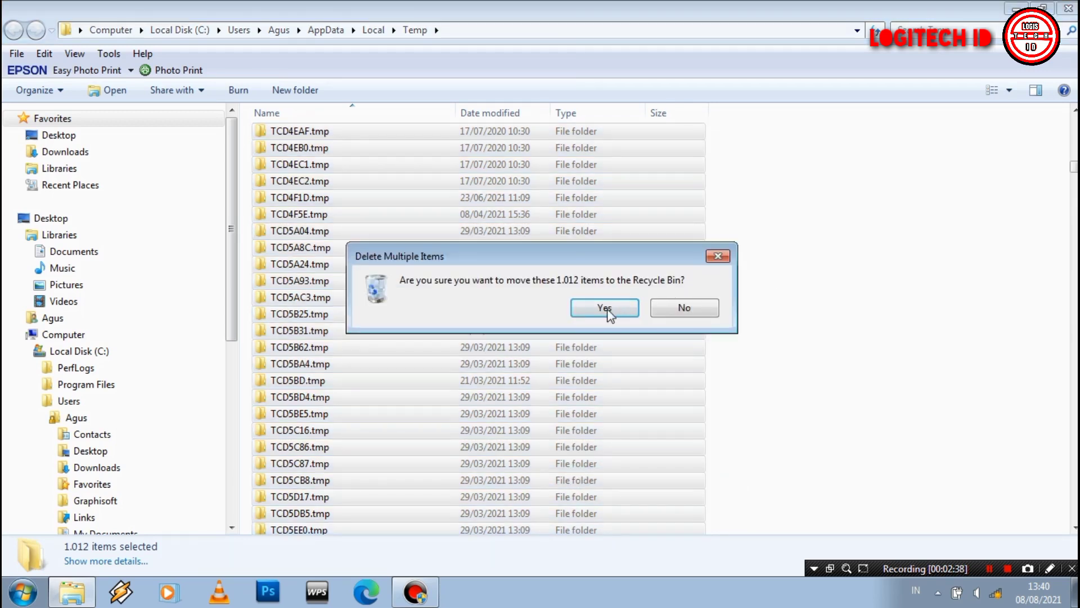
left_click(606, 309)
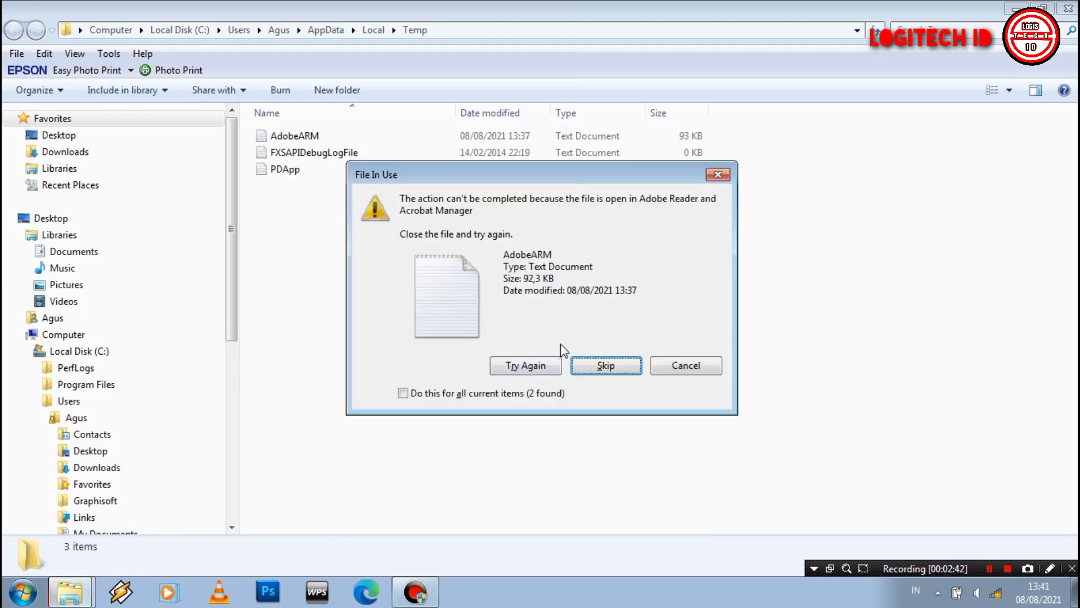
Skip all the temporary files that are in use and close the Temp folder.
left_click(459, 395)
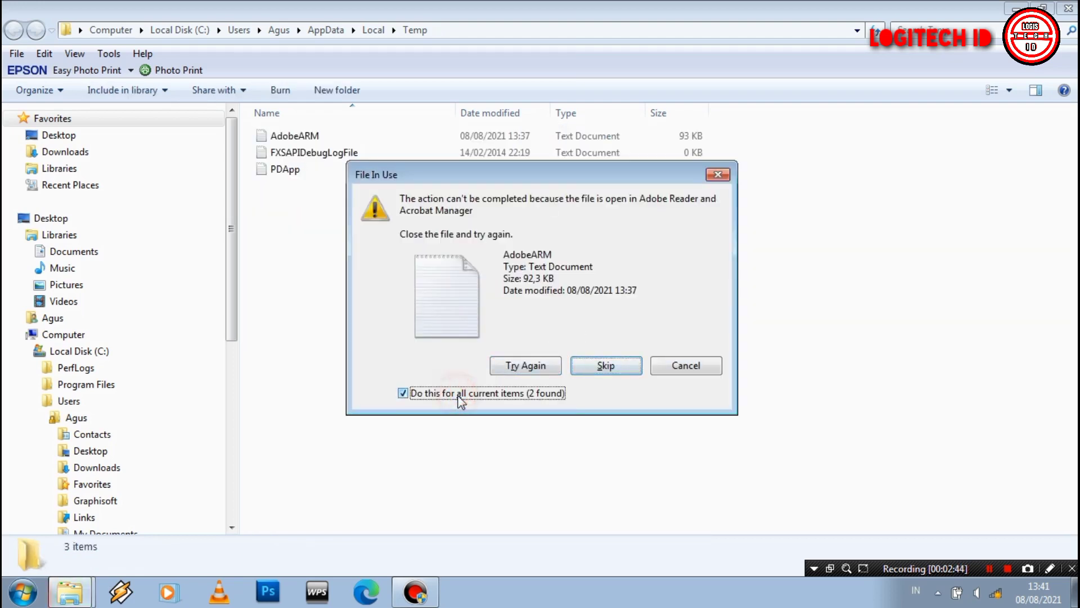
left_click(623, 365)
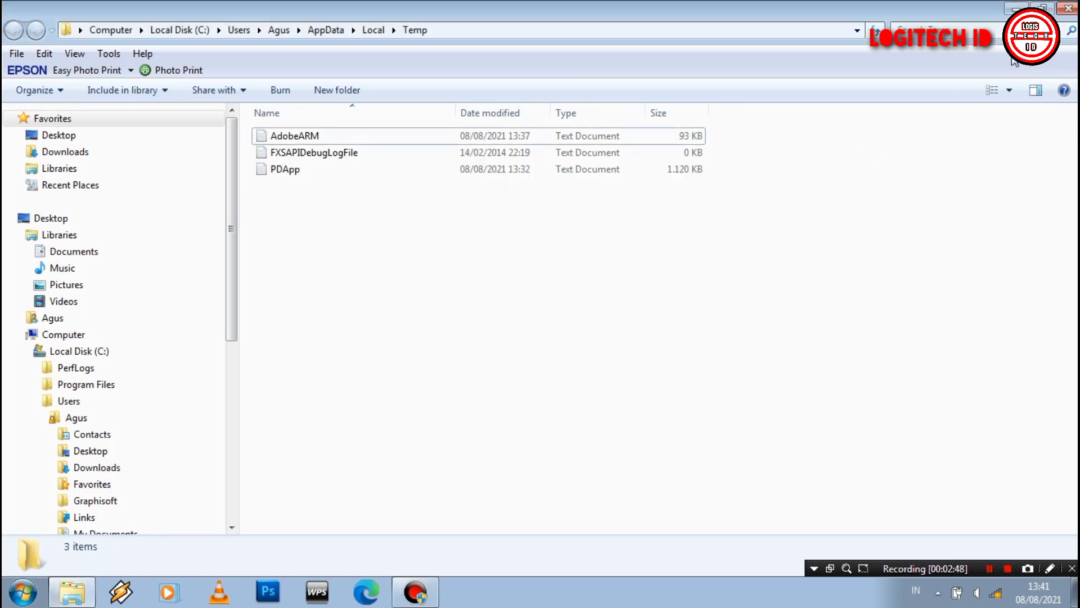
left_click(1069, 7)
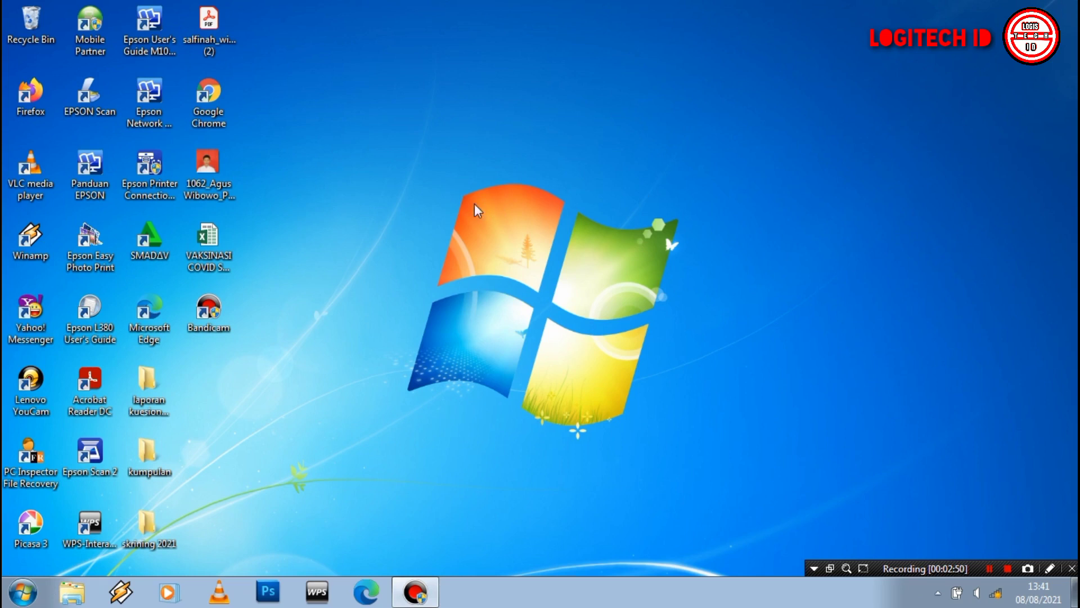
Empty the Recycle Bin, permanently deleting all of its items.
right_click(19, 29)
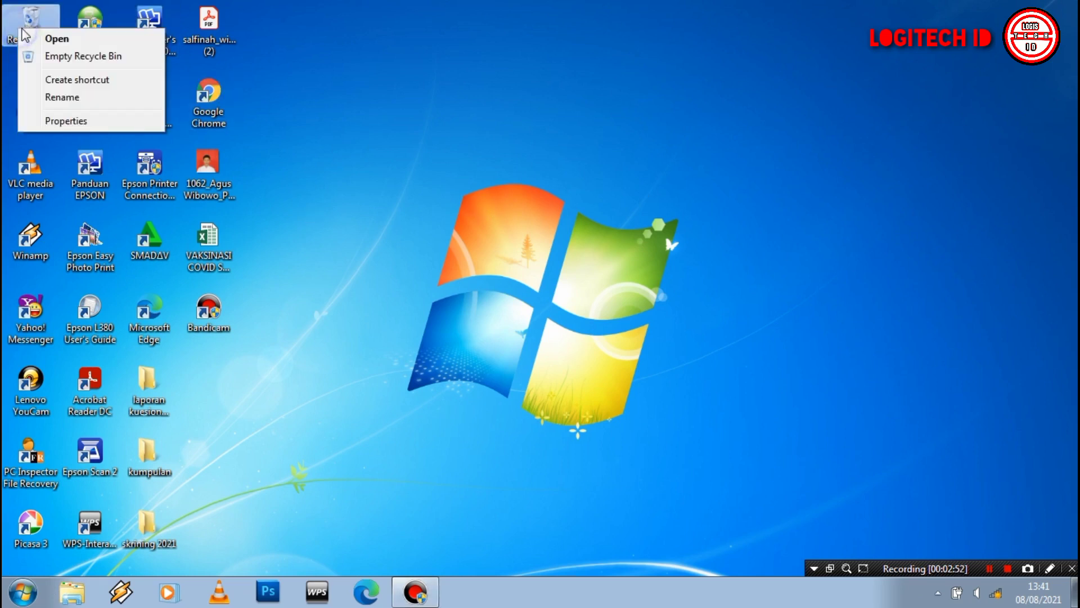
left_click(51, 56)
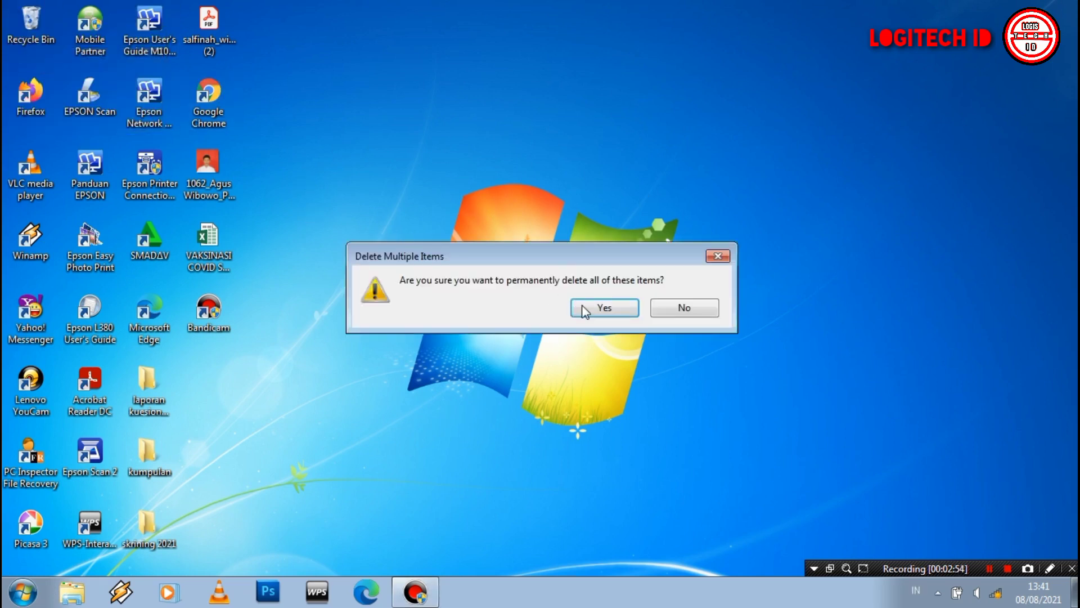
left_click(597, 308)
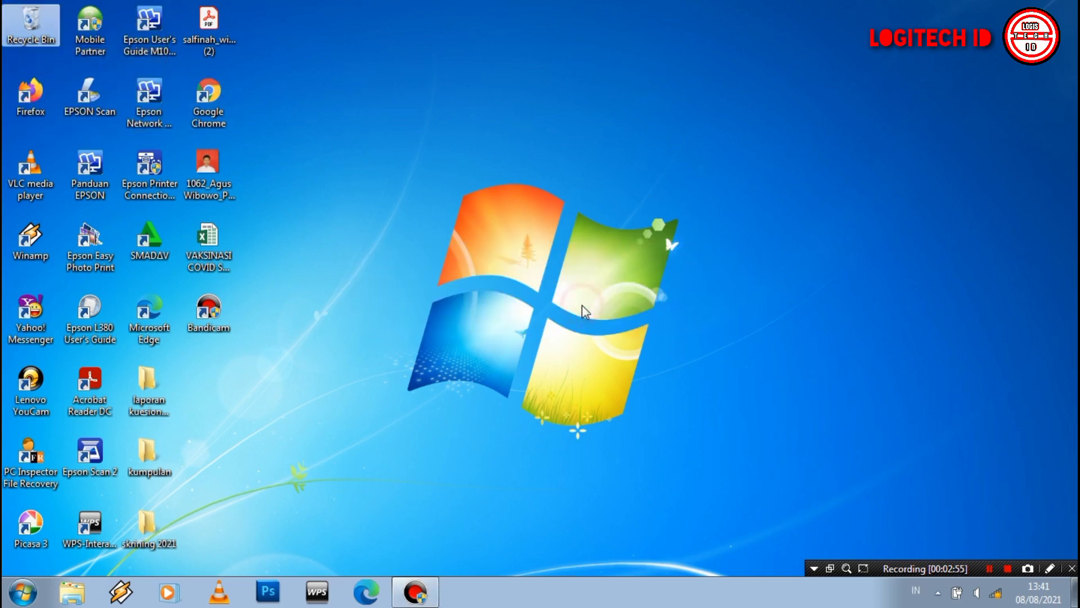
right_click(588, 233)
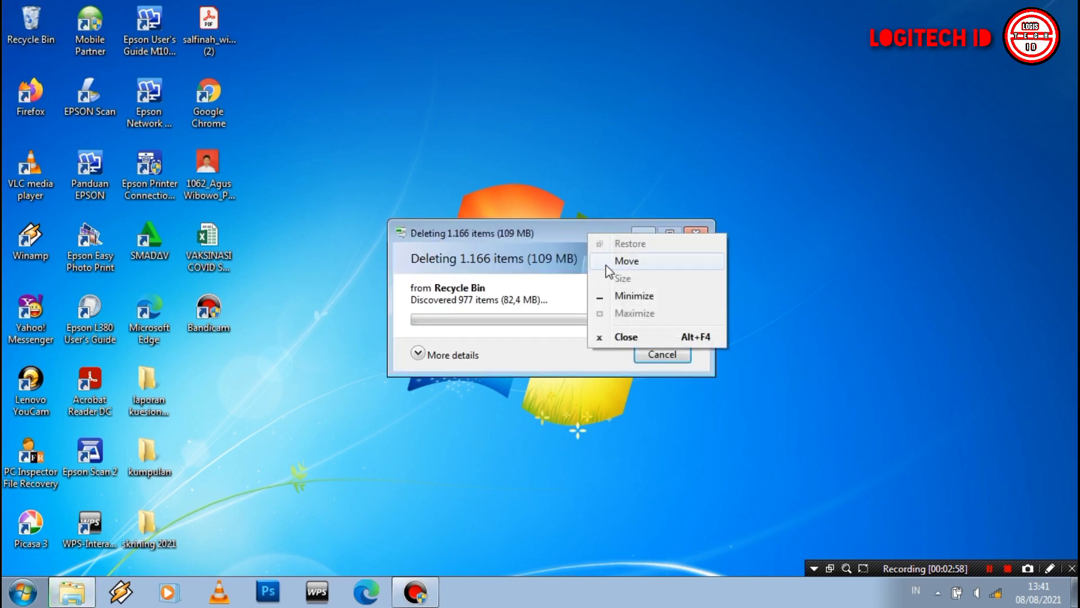
left_click(549, 192)
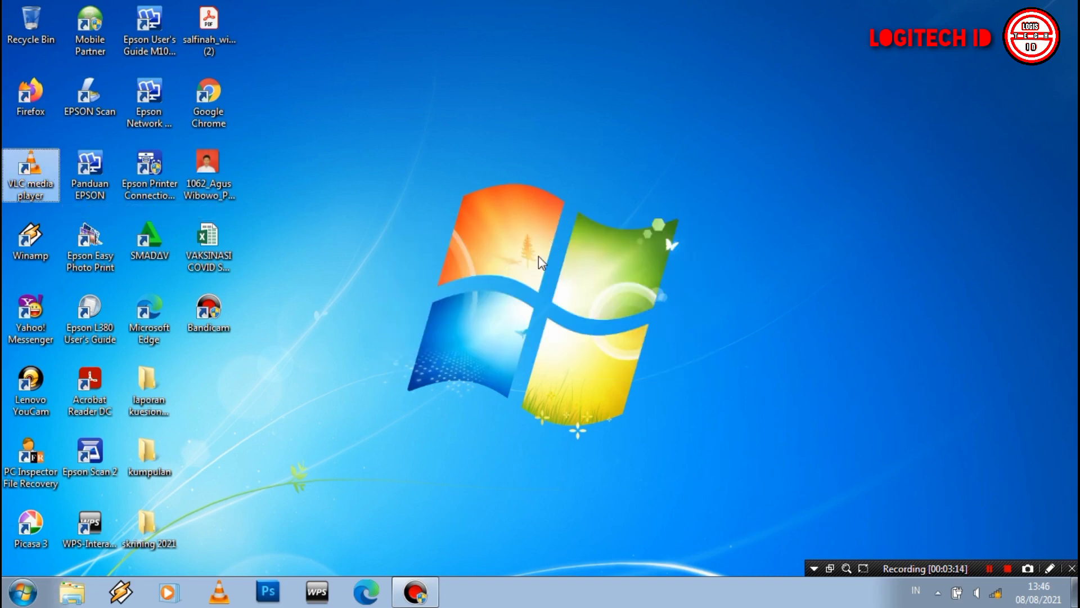
Open the performance settings from the computer's advanced system properties.
left_click(66, 598)
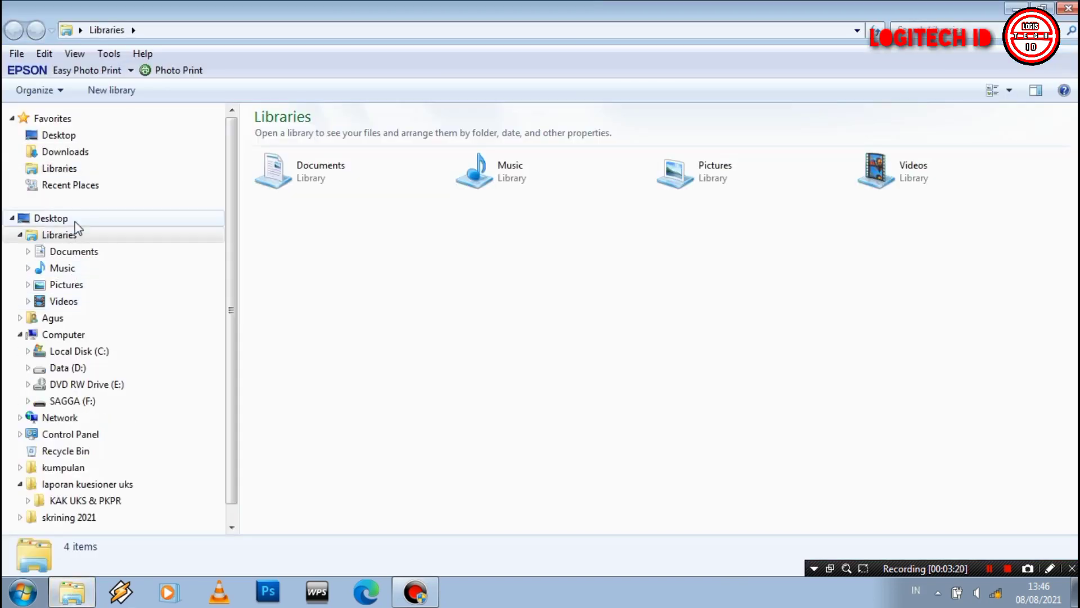
right_click(66, 336)
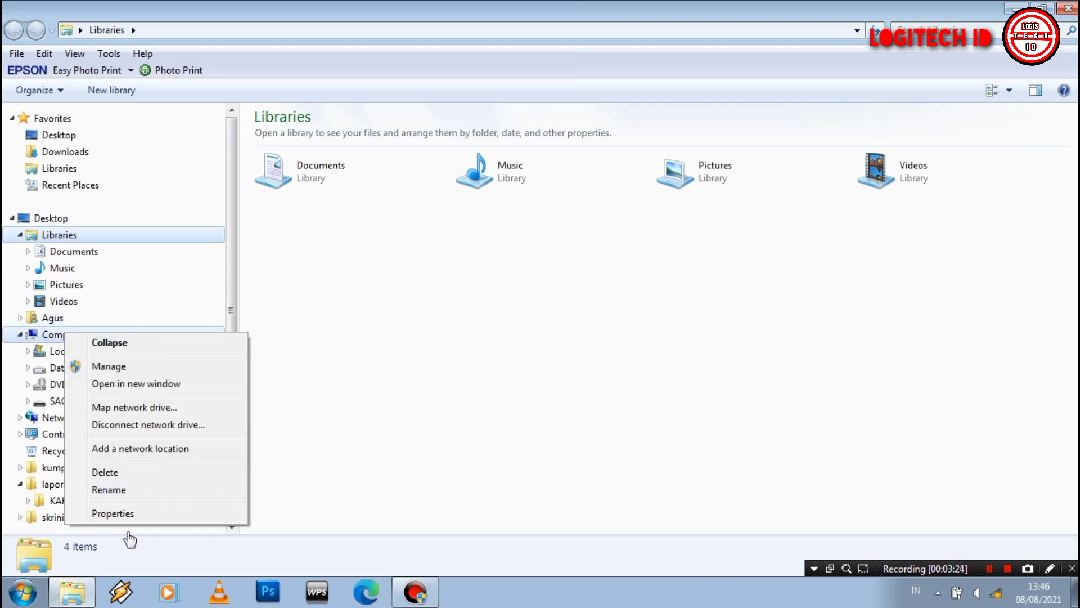
left_click(127, 513)
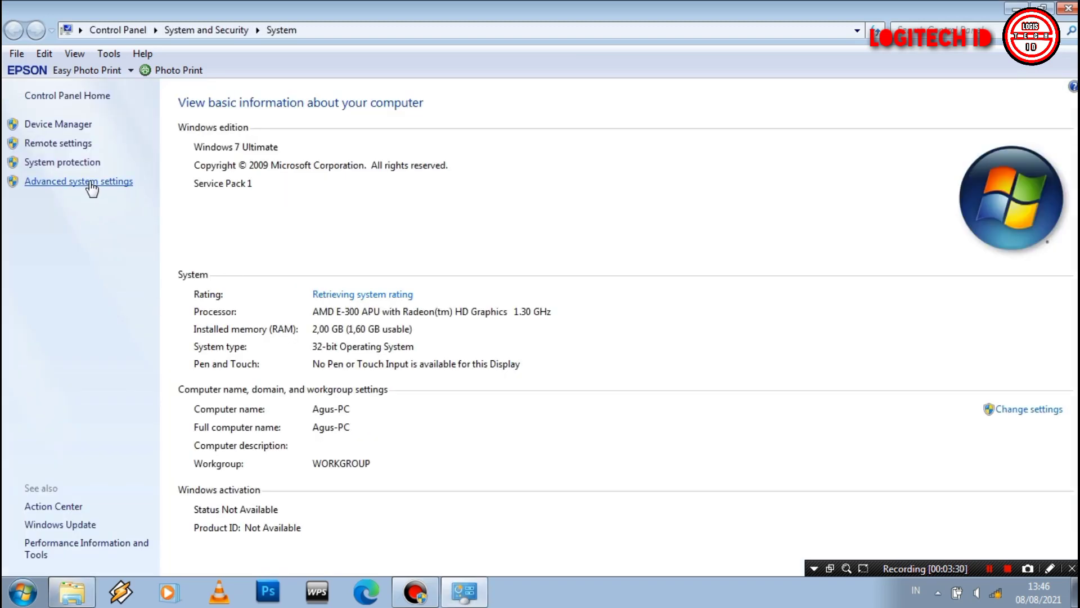
left_click(107, 181)
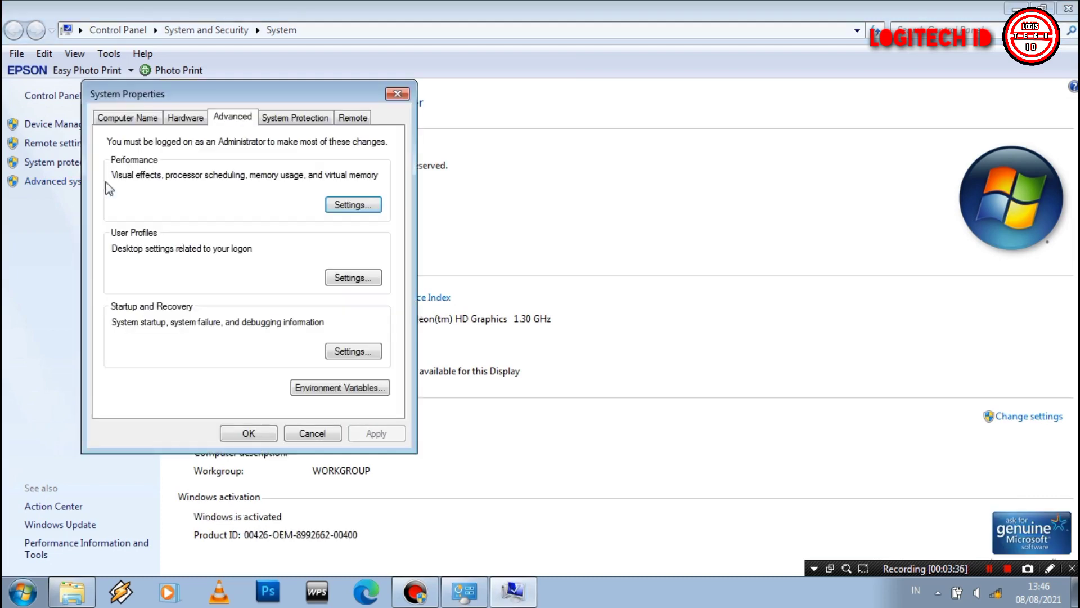
left_click(360, 207)
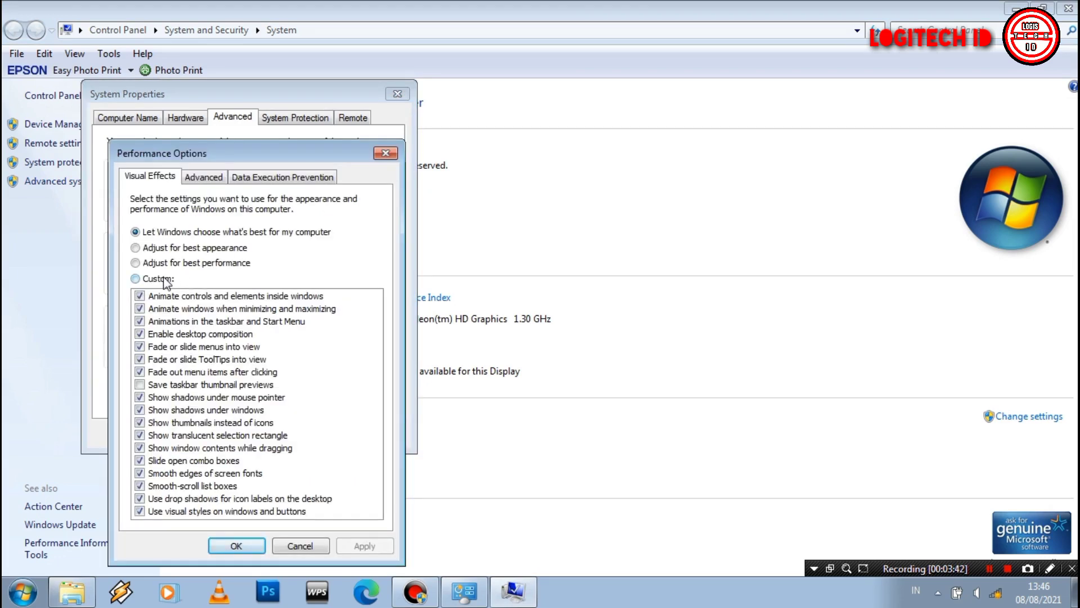
Apply the "Adjust for best performance" visual effects option and close the system and Libraries windows.
left_click(148, 265)
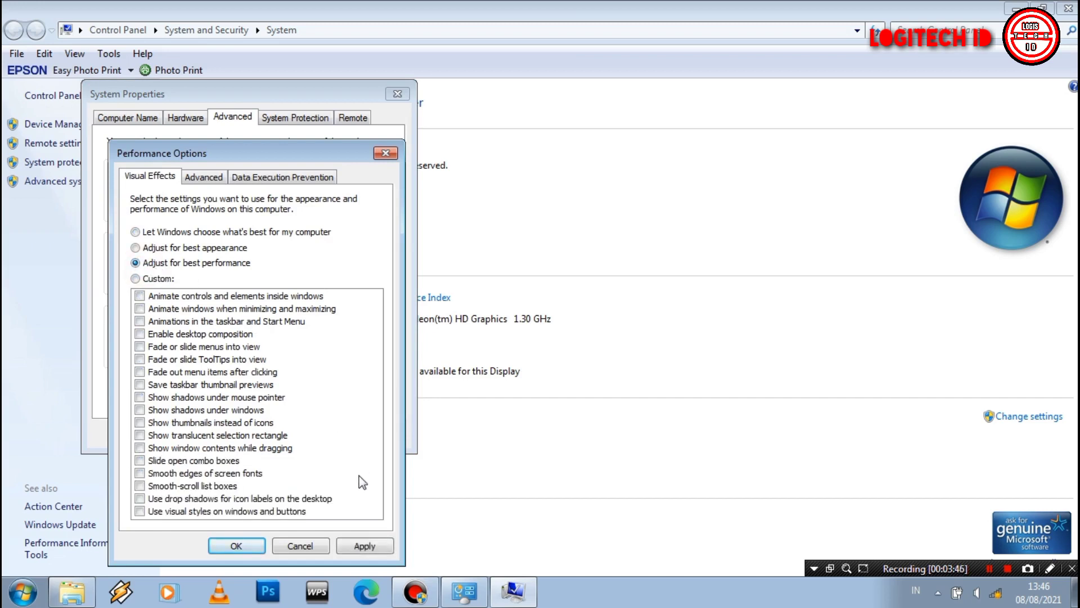
left_click(365, 544)
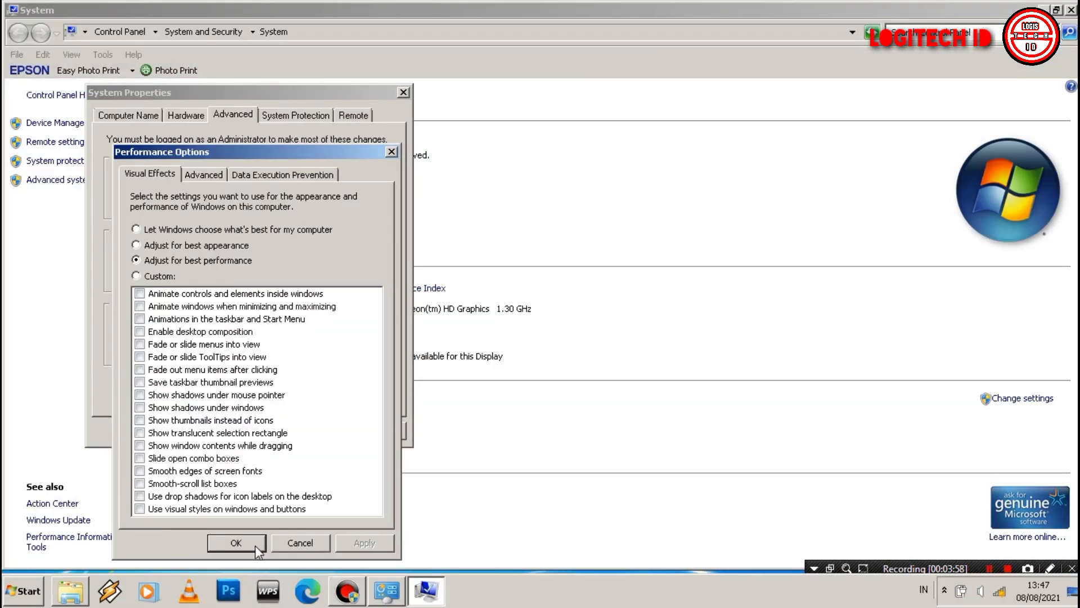
left_click(236, 544)
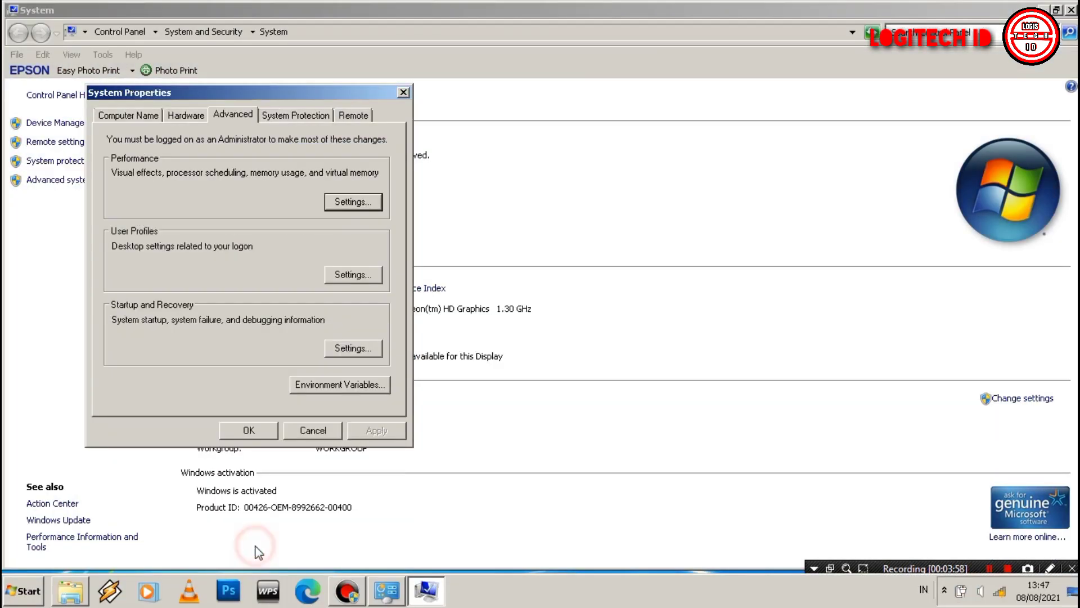
left_click(254, 431)
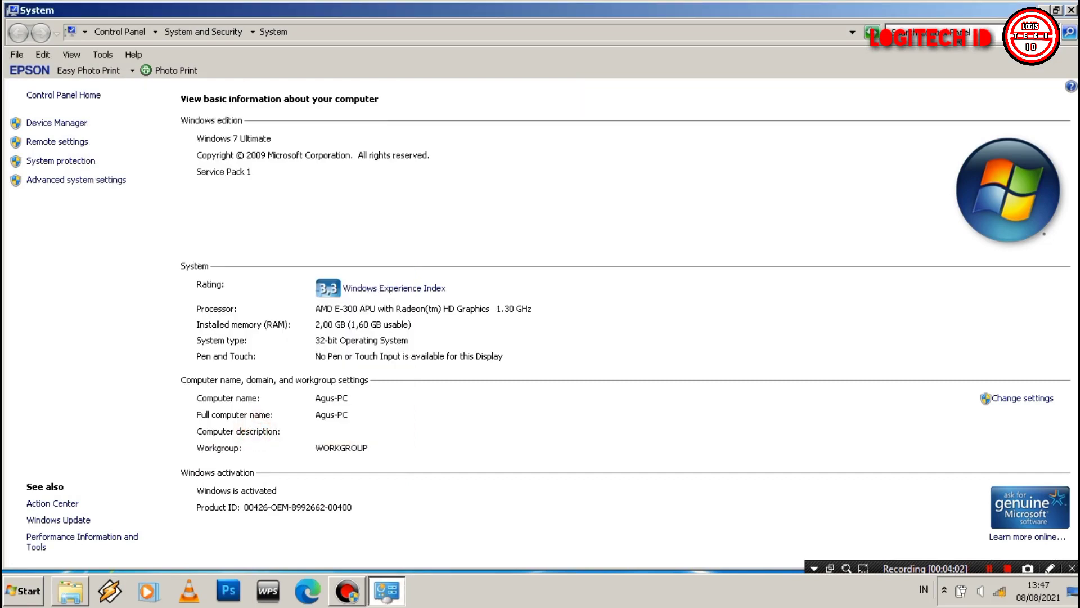
left_click(1071, 10)
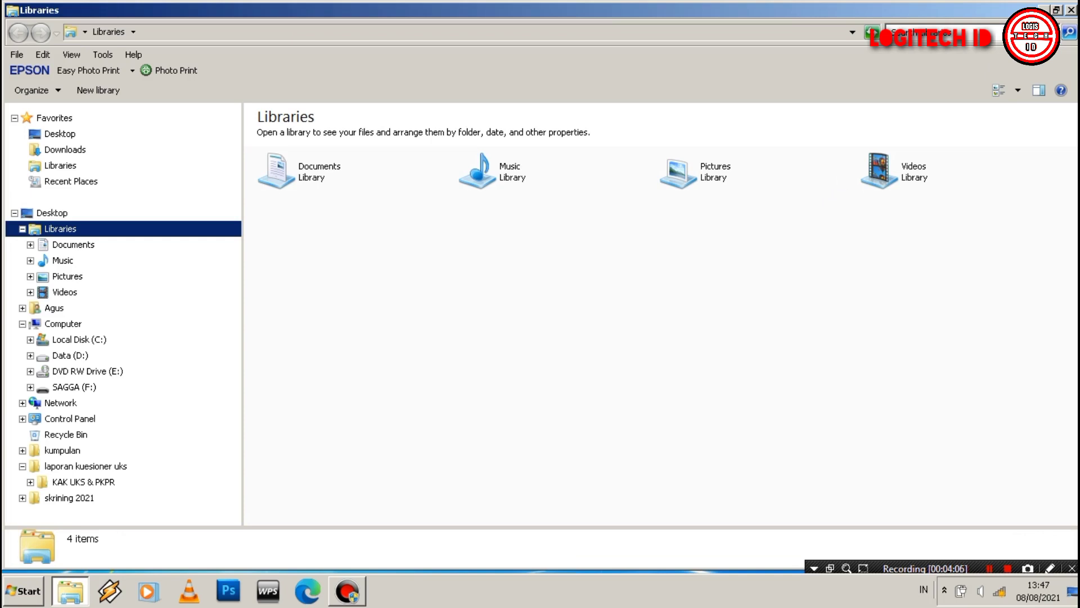
left_click(1071, 10)
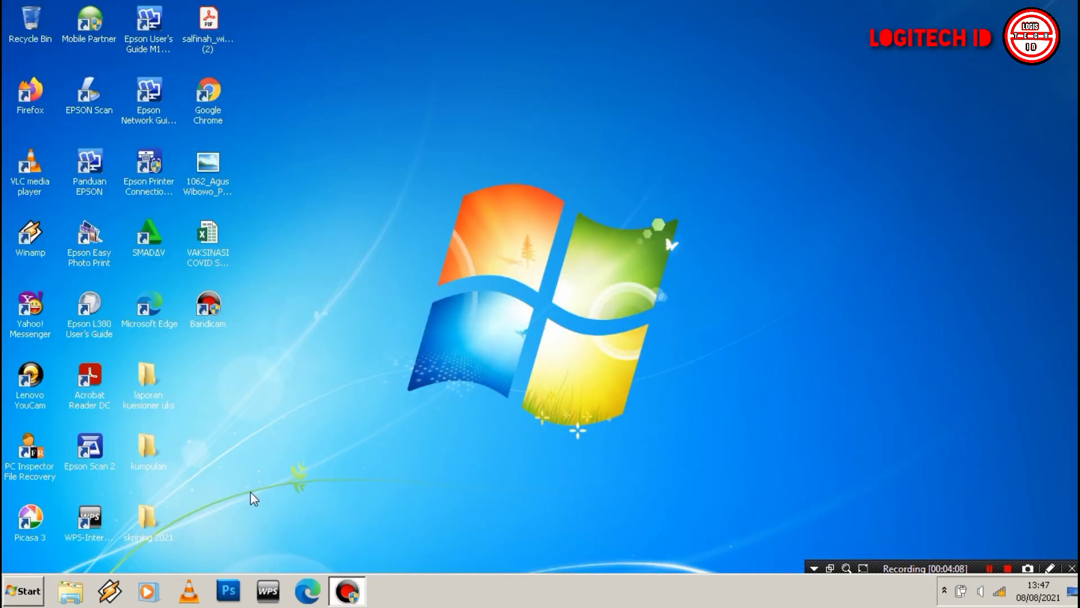
Open the Windows Update settings for turning automatic updating on or off under System and Security in the Control Panel.
left_click(22, 591)
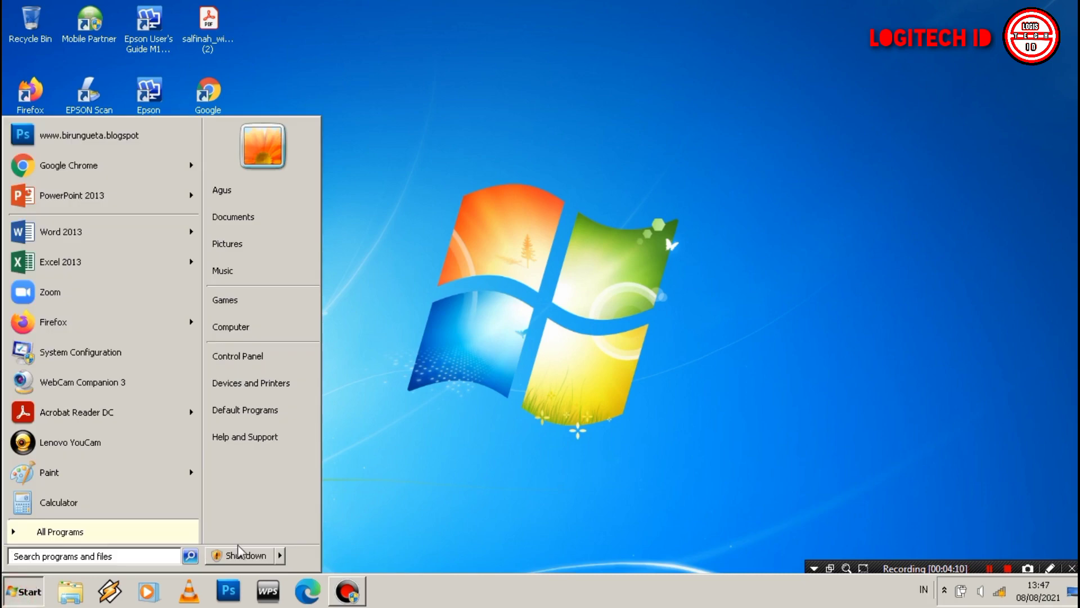
left_click(248, 346)
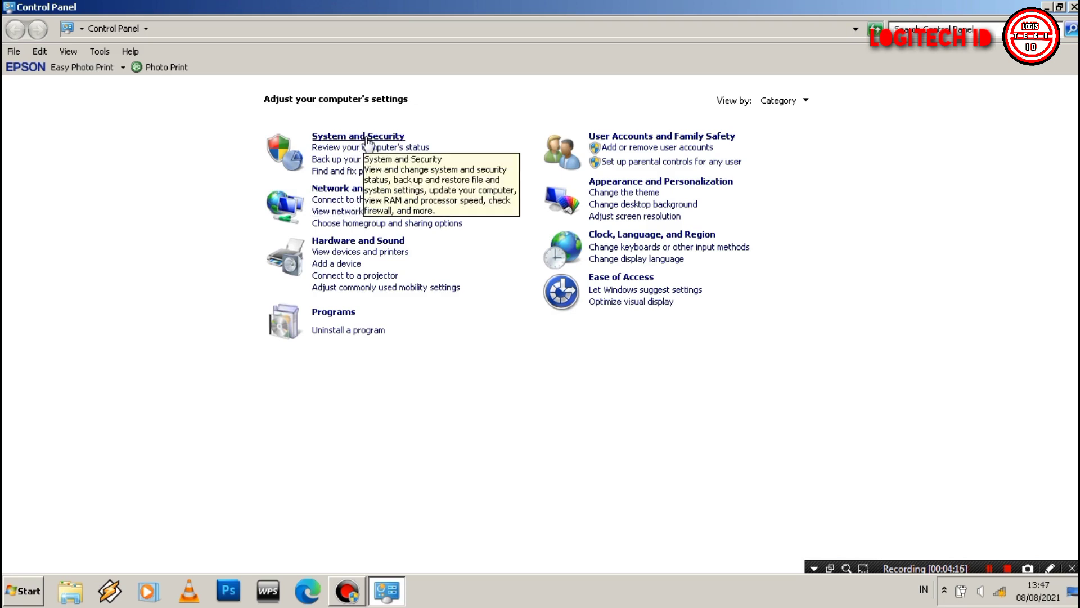
left_click(366, 137)
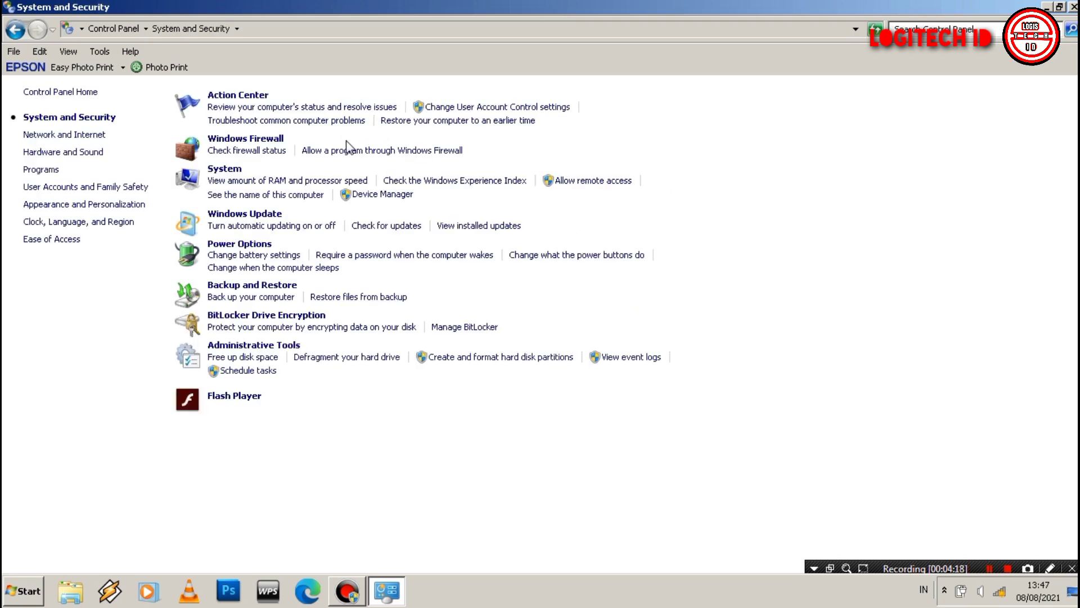
left_click(282, 226)
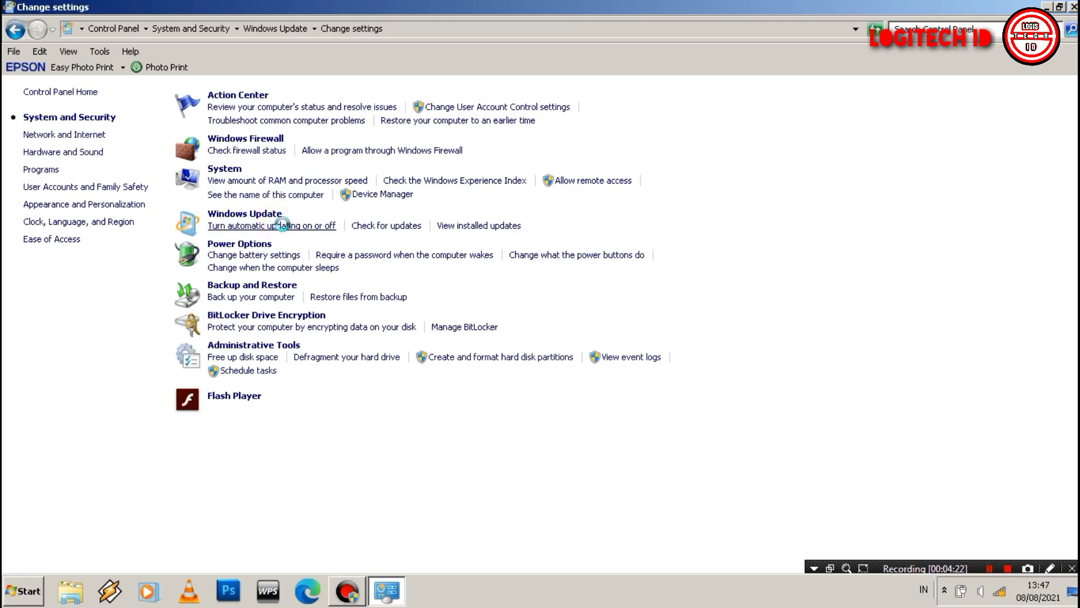
Set important updates to "Never check for updates", disable recommended updates and installation by all users, then save and close the Control Panel.
left_click(423, 187)
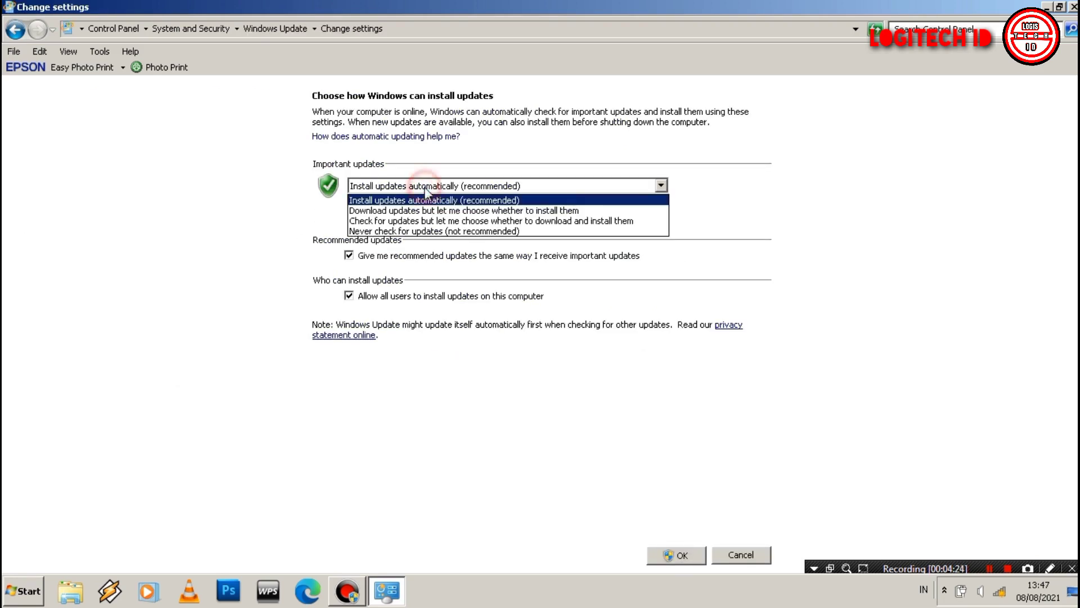
left_click(411, 231)
left_click(360, 255)
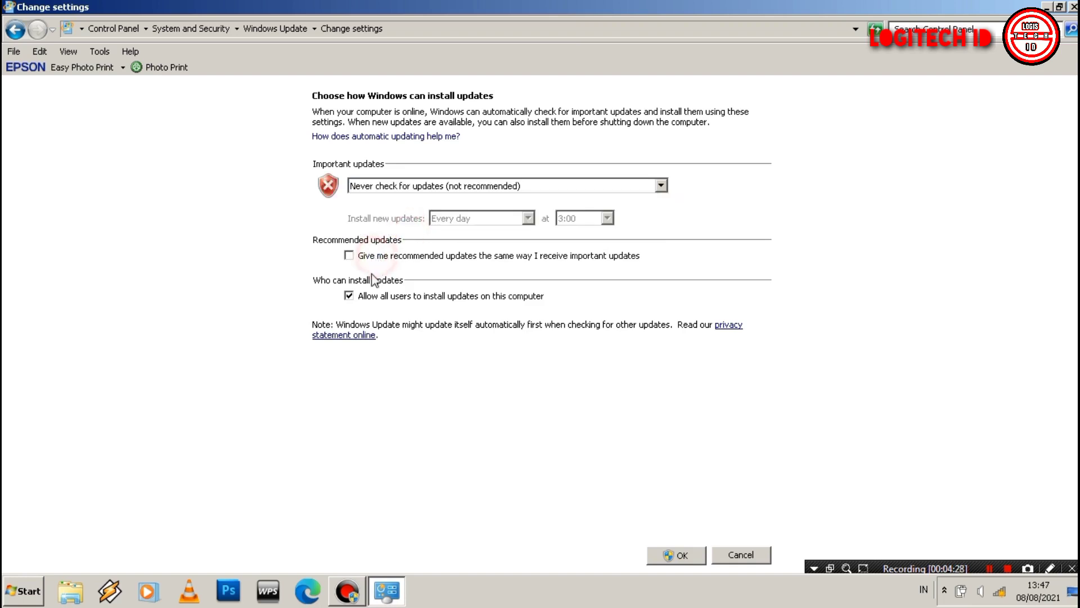
left_click(369, 298)
left_click(667, 556)
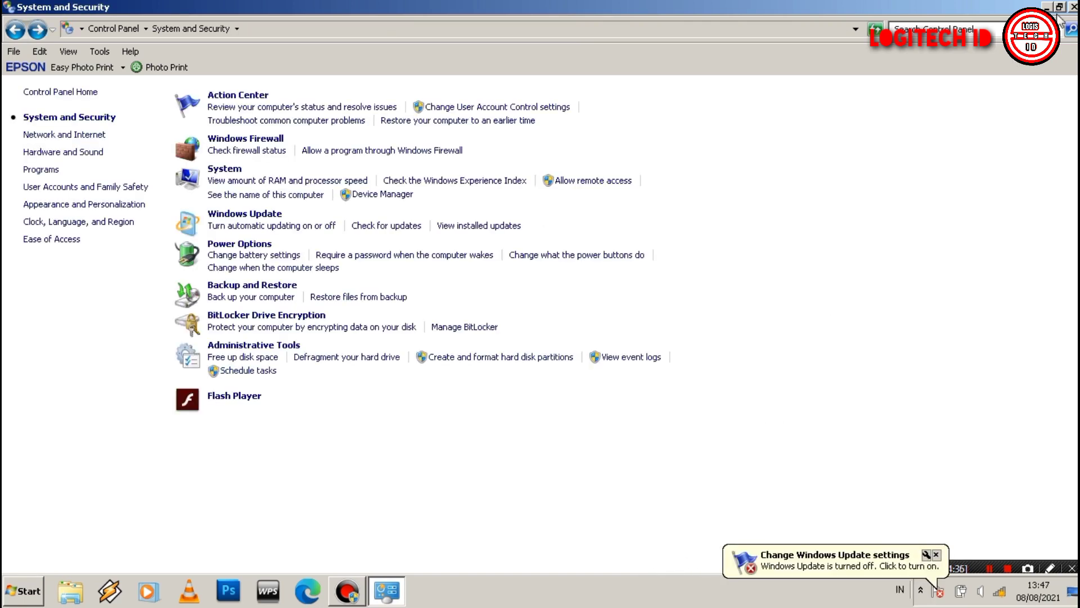
left_click(1074, 6)
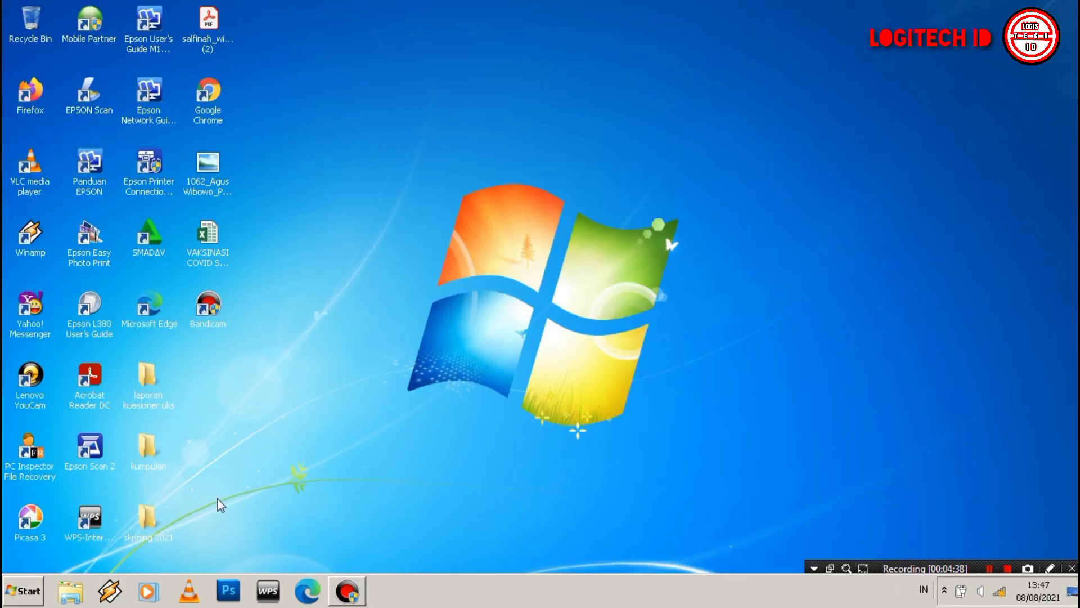
Open the list of additional shutdown options, including Restart, Sleep and Hibernate.
key("super")
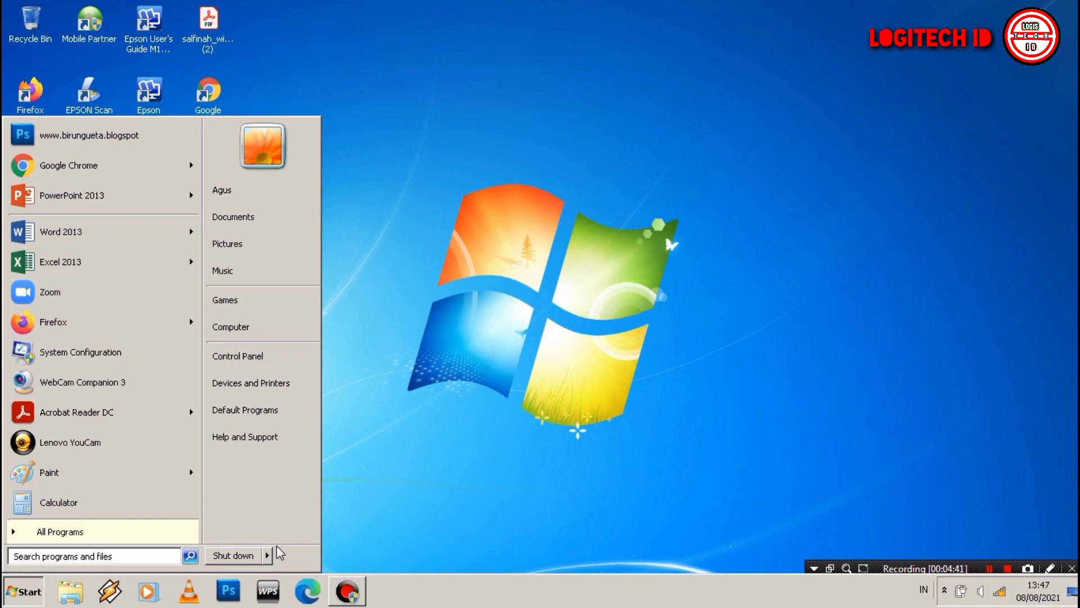
key("super")
key("super")
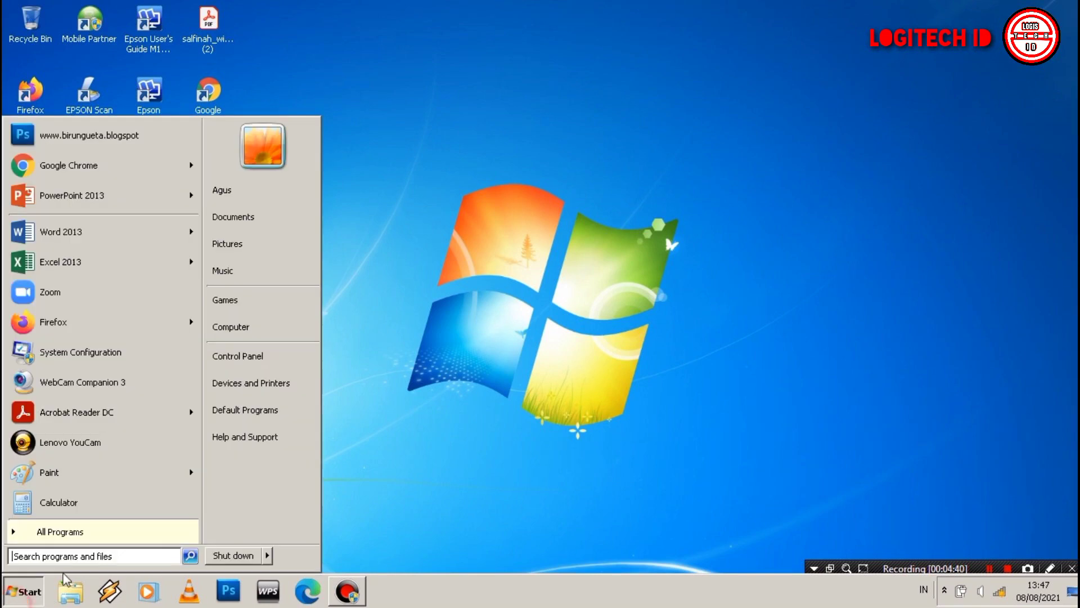
left_click(268, 556)
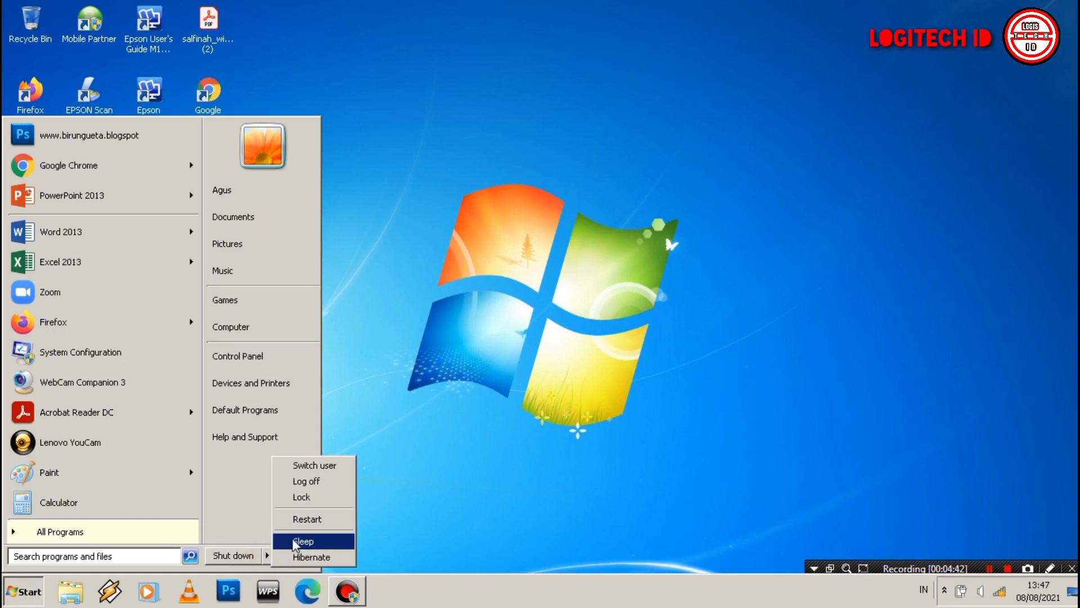